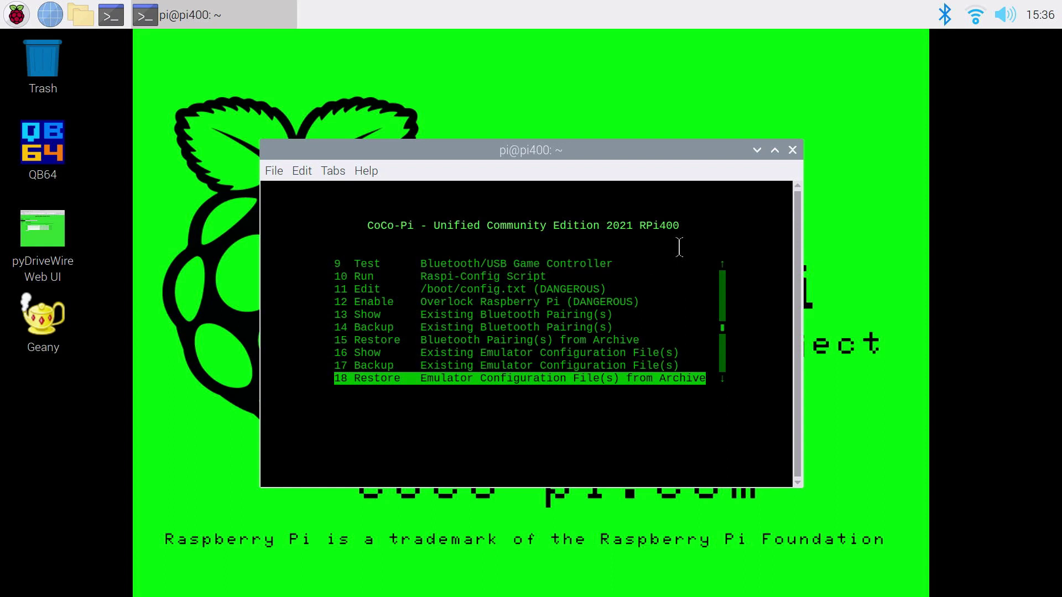
# Update CoCo-Pi from its git repo using the maintenance menu, and close the terminal window once the update finishes.
pyautogui.press('Down')
pyautogui.press('Down')
pyautogui.press('Down')
pyautogui.press('Up')
pyautogui.press('Up')
pyautogui.press('Up')
pyautogui.press('Up')
pyautogui.press('Up')
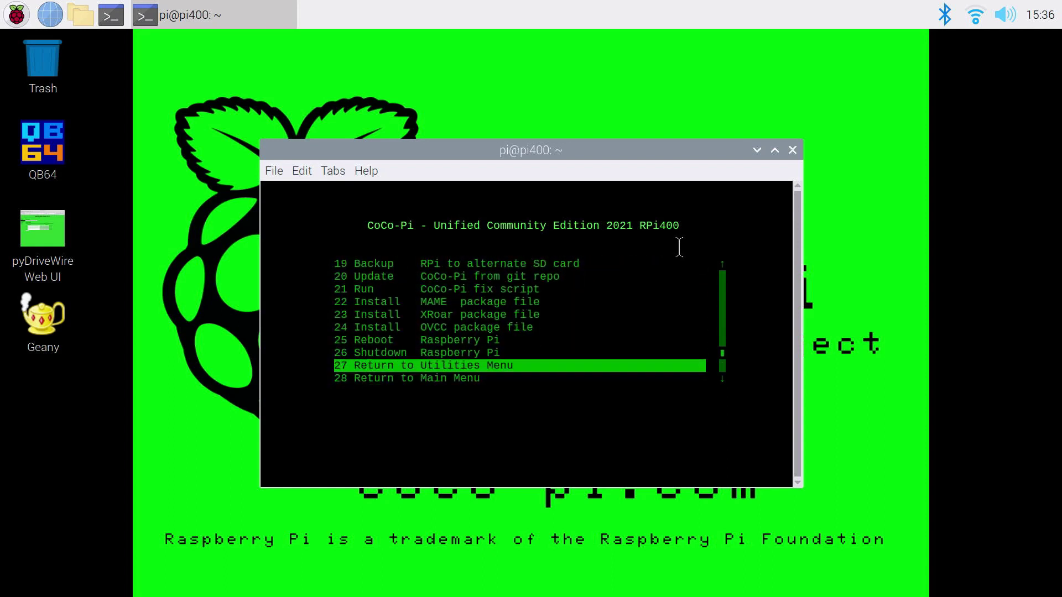
pyautogui.press('Up')
pyautogui.press('Up')
pyautogui.press('Up')
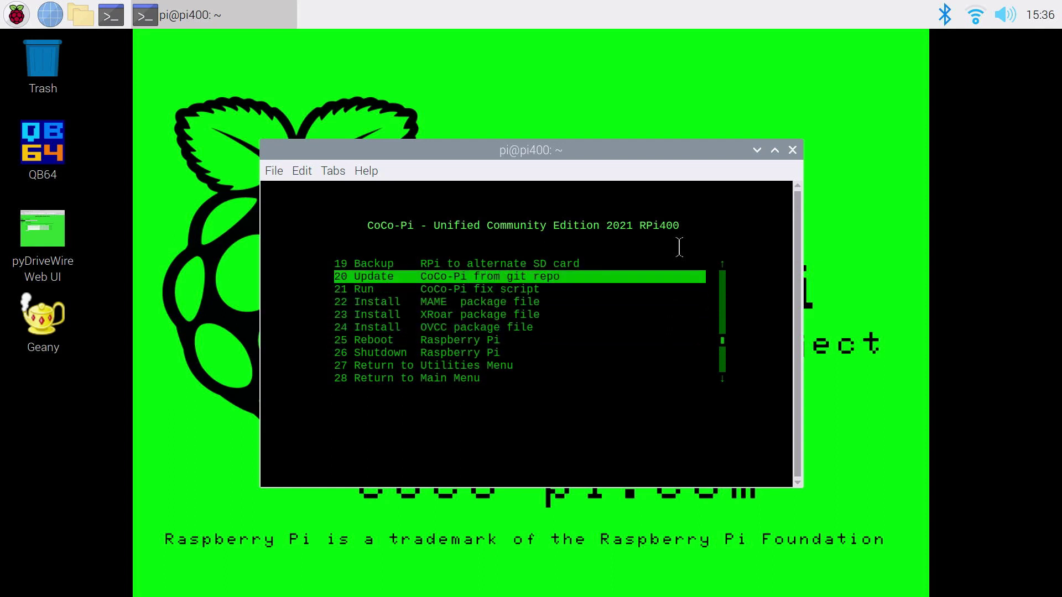
pyautogui.press('Return')
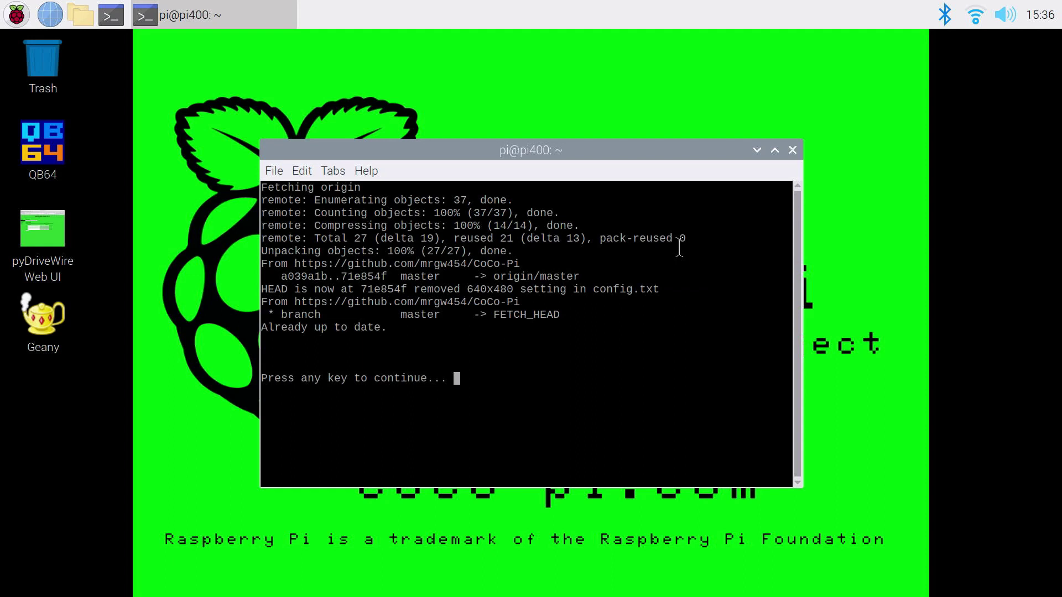
pyautogui.press('Return')
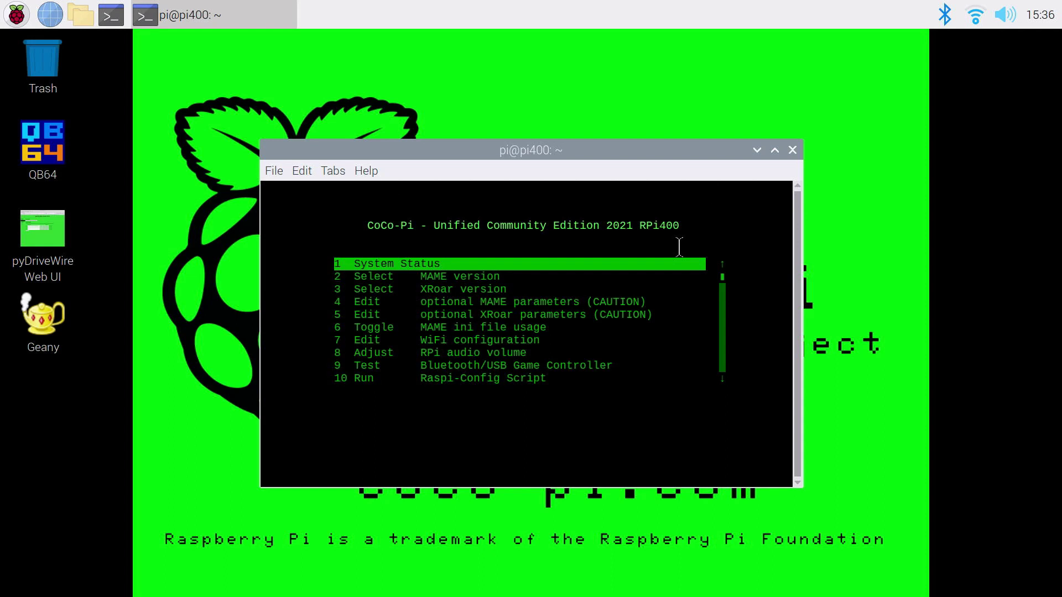
pyautogui.click(795, 151)
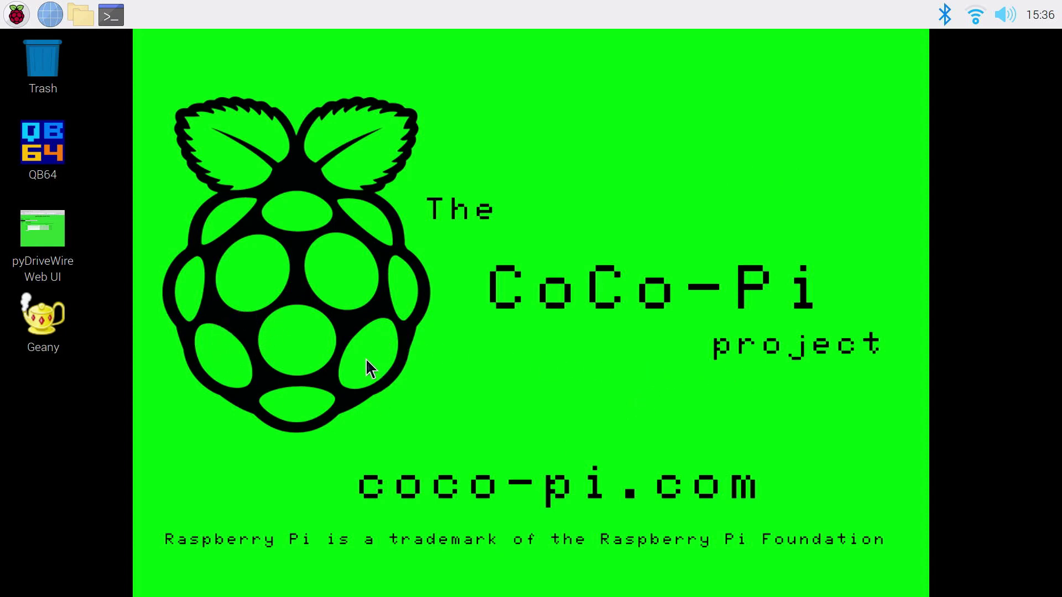
# Open the desktop preferences and look at the wallpaper picture file chooser without changing the picture.
pyautogui.rightClick(304, 337)
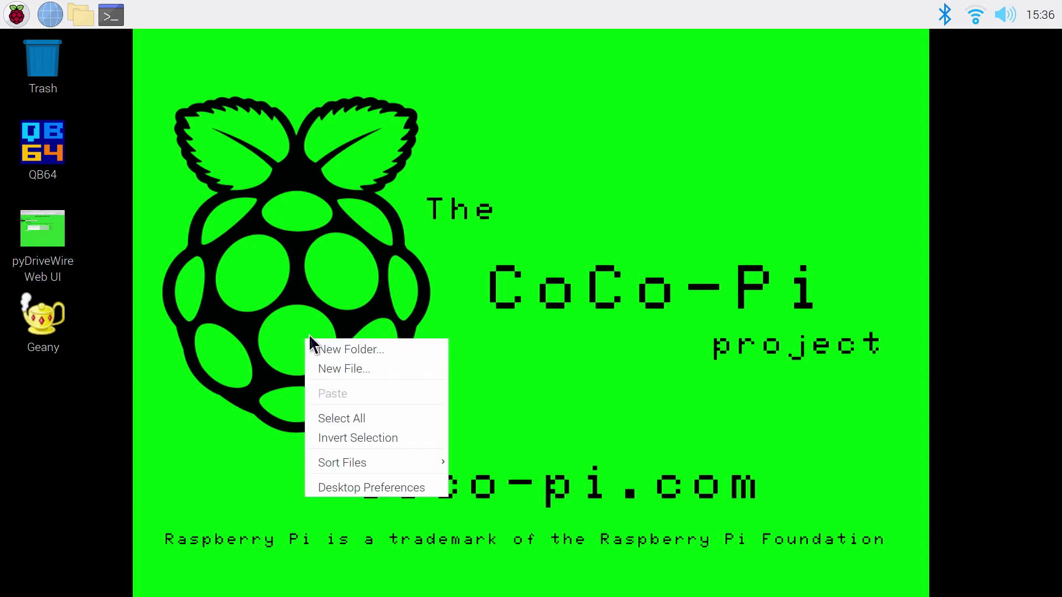
pyautogui.click(327, 489)
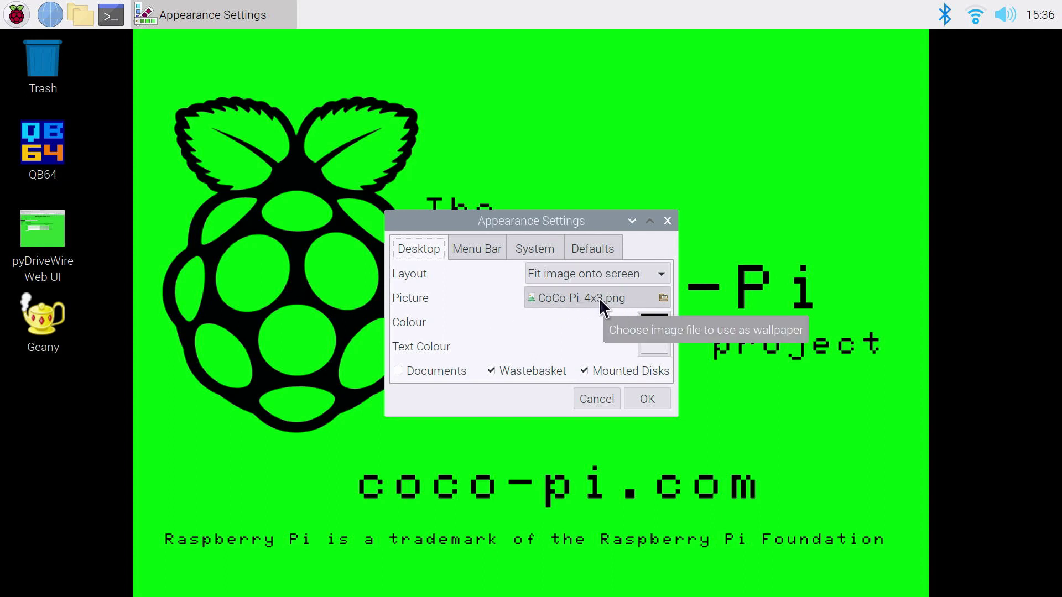
pyautogui.click(620, 299)
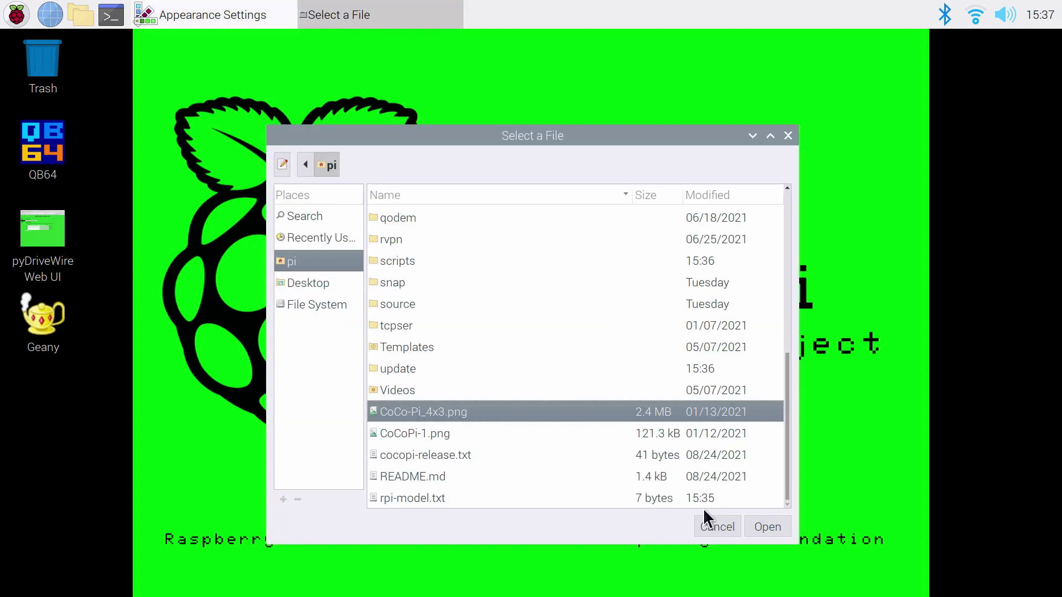
pyautogui.click(702, 524)
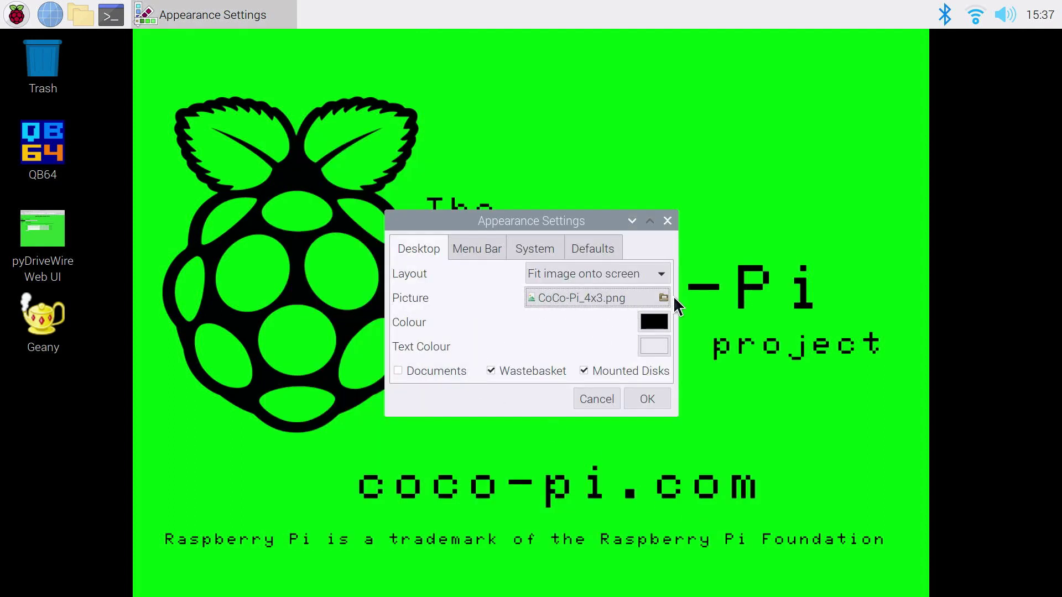
# Set the desktop wallpaper to CoCo-Pi 4x3.png from the Pictures folder inside the pi home folder.
pyautogui.click(576, 293)
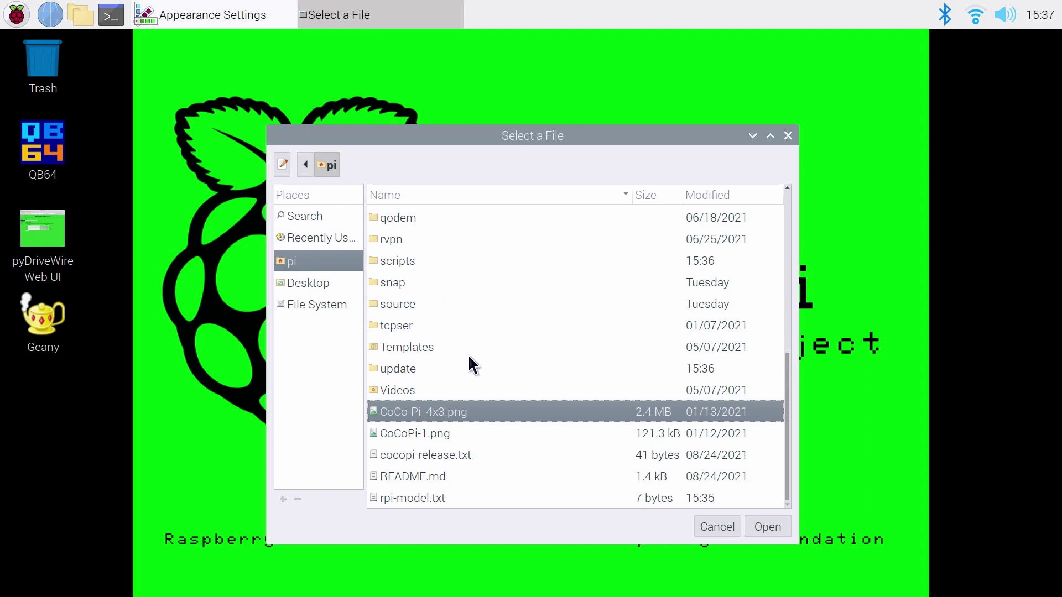
pyautogui.scroll(5, 467, 356)
pyautogui.scroll(-3, 463, 332)
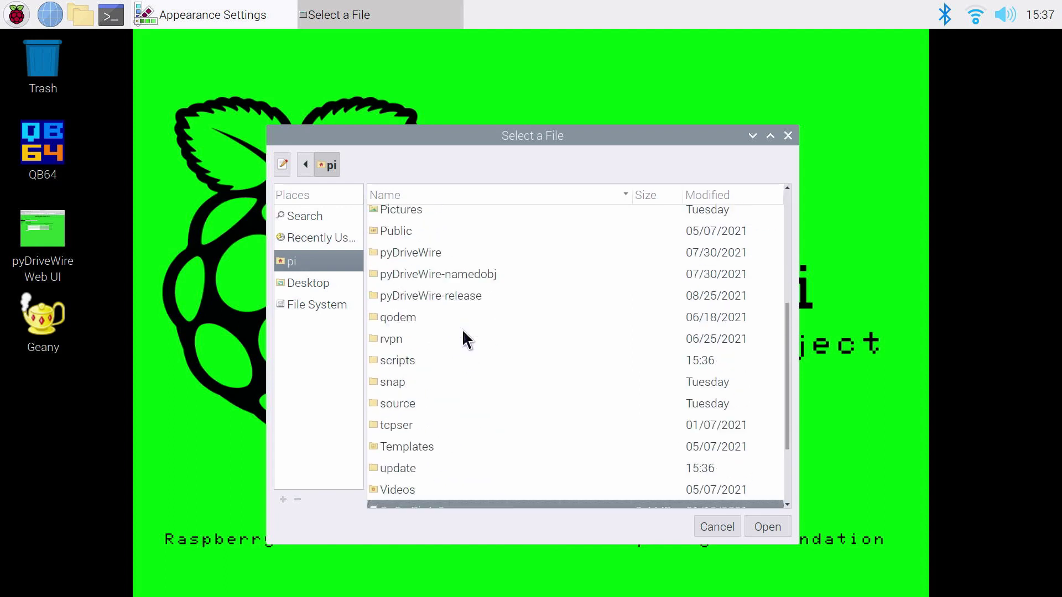
pyautogui.scroll(-3, 464, 333)
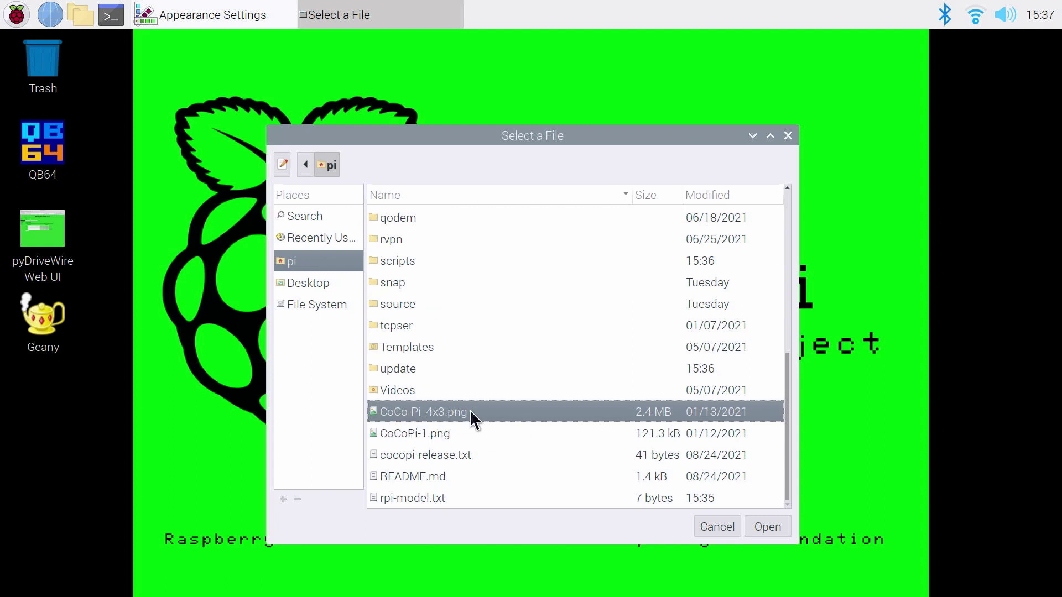
pyautogui.scroll(5, 459, 416)
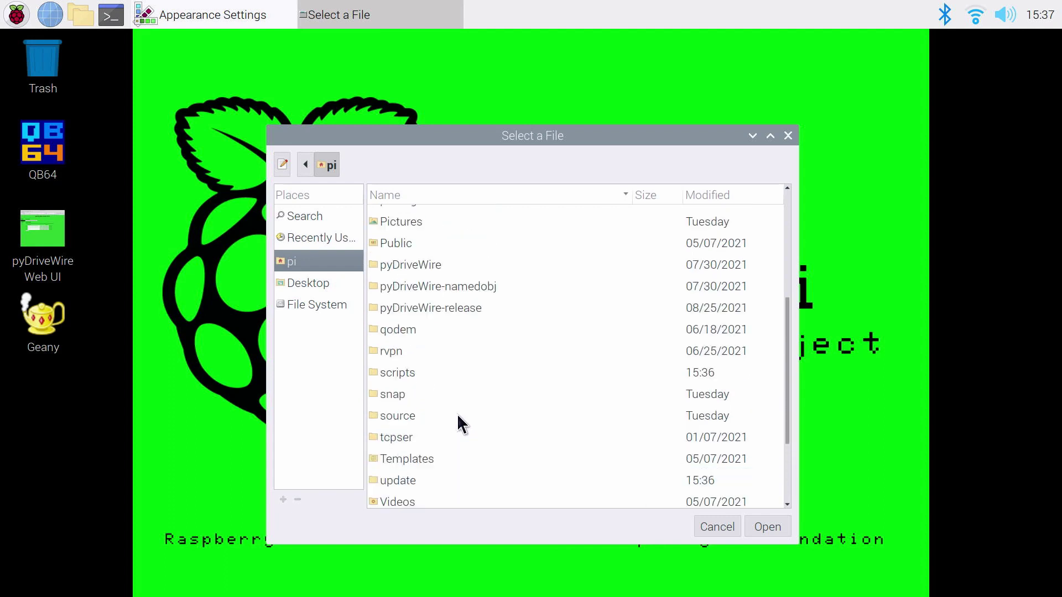
pyautogui.scroll(1, 461, 414)
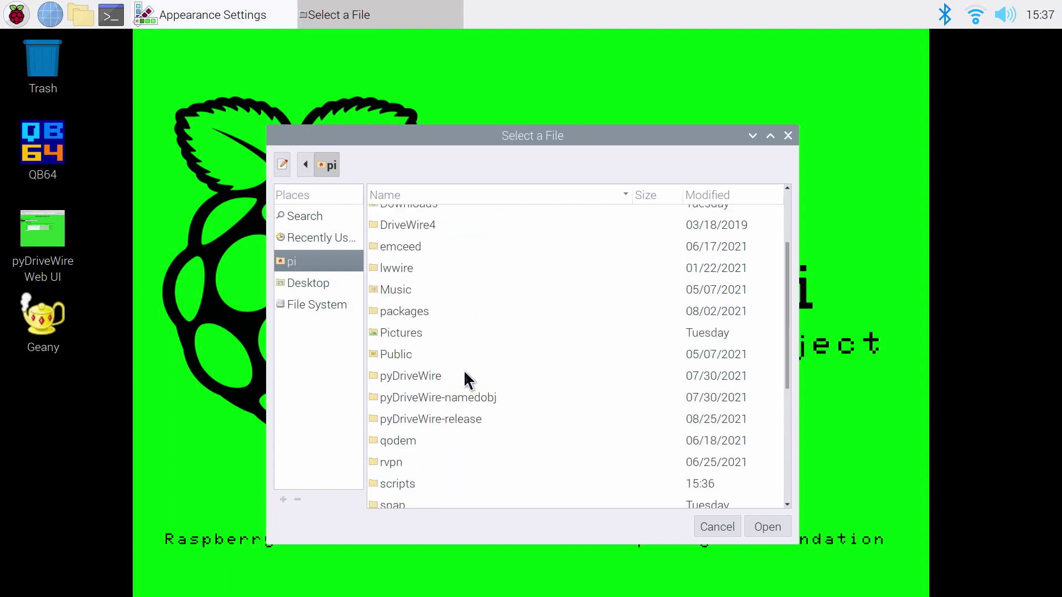
pyautogui.doubleClick(389, 327)
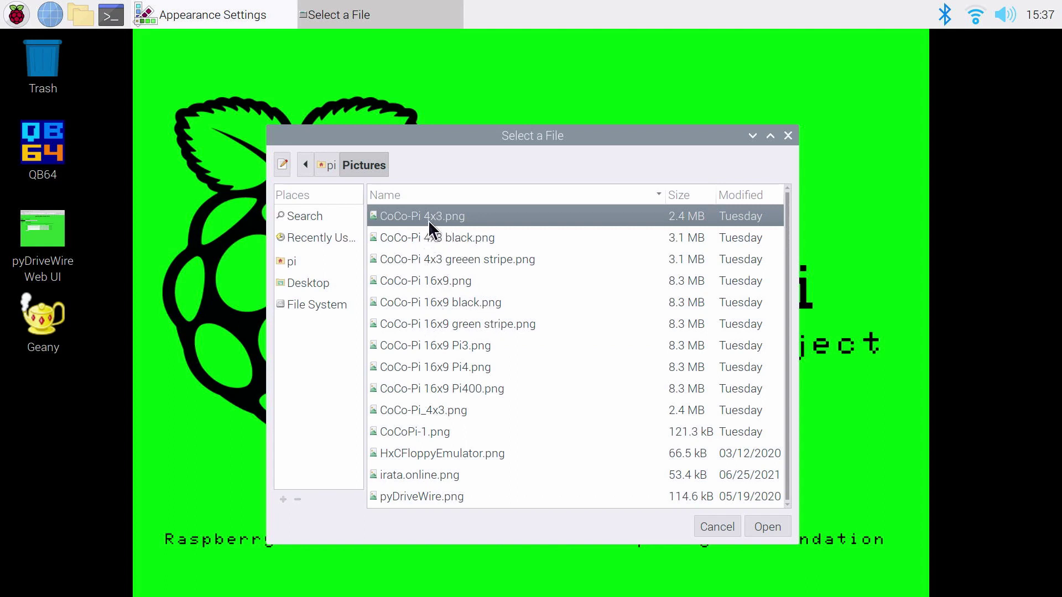
pyautogui.click(767, 528)
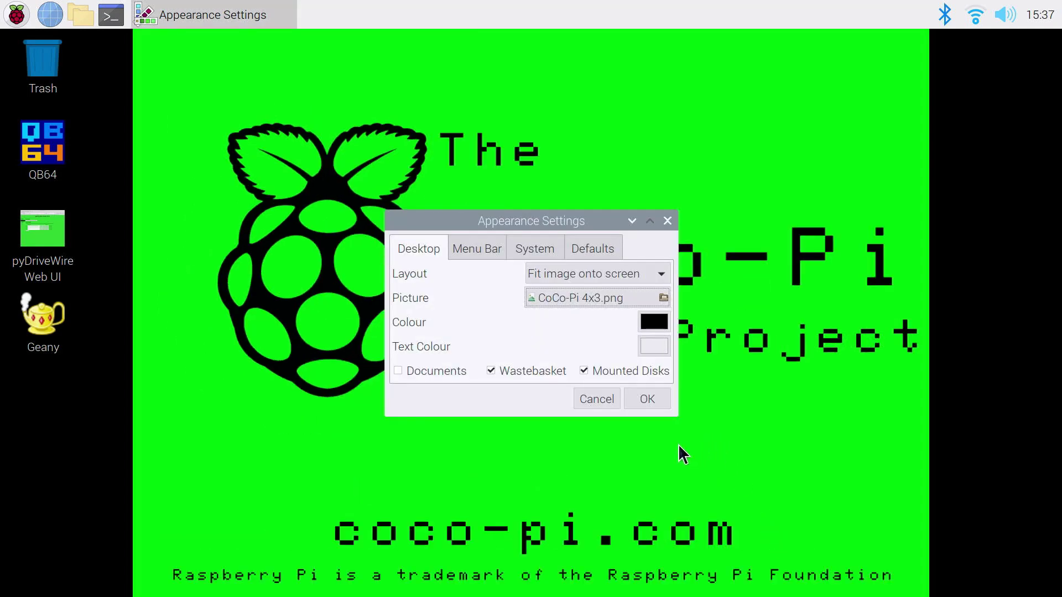
# Change the wallpaper to CoCo-Pi 4x3 black.png and move the settings window to uncover more of the image.
pyautogui.click(608, 301)
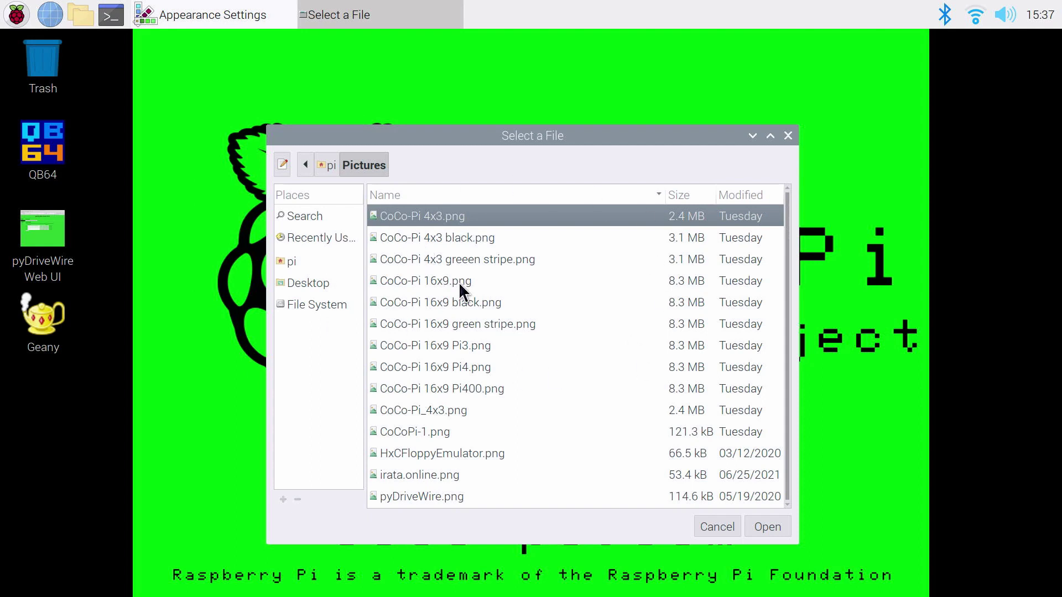
pyautogui.click(456, 241)
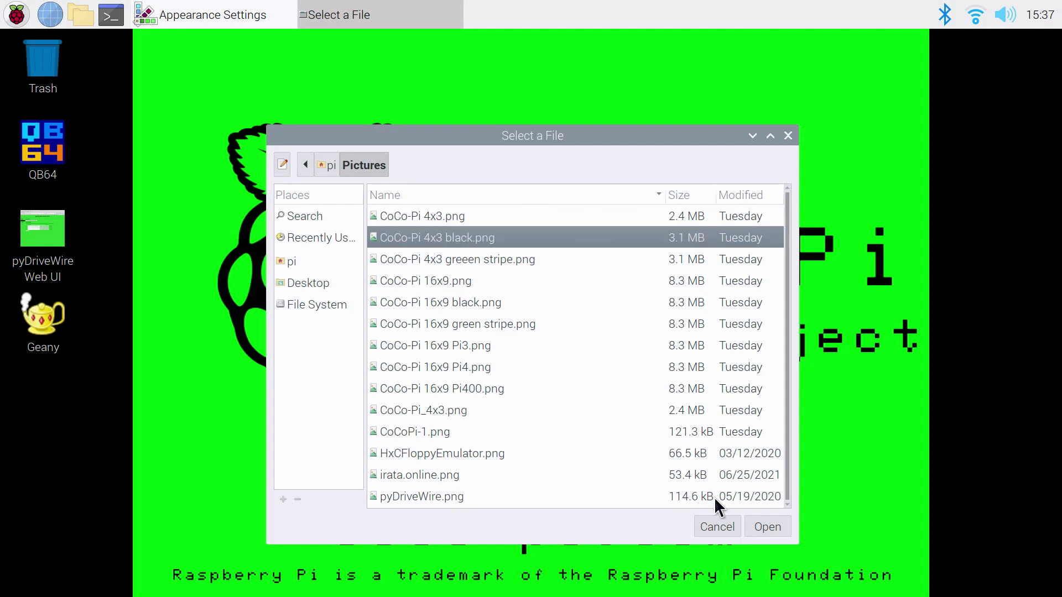
pyautogui.click(765, 524)
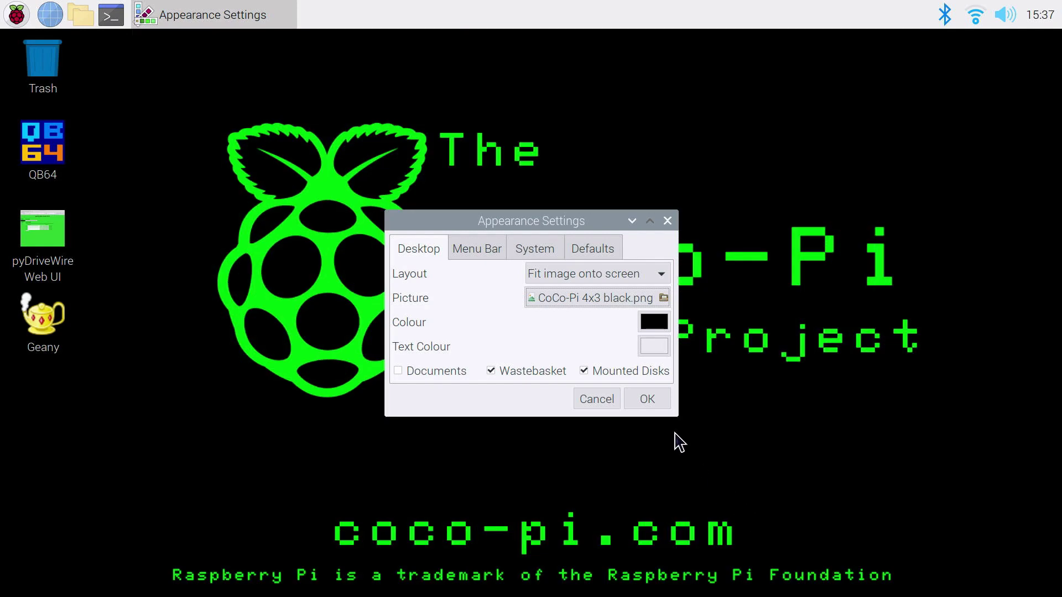
pyautogui.moveTo(513, 218); pyautogui.dragTo(407, 173)
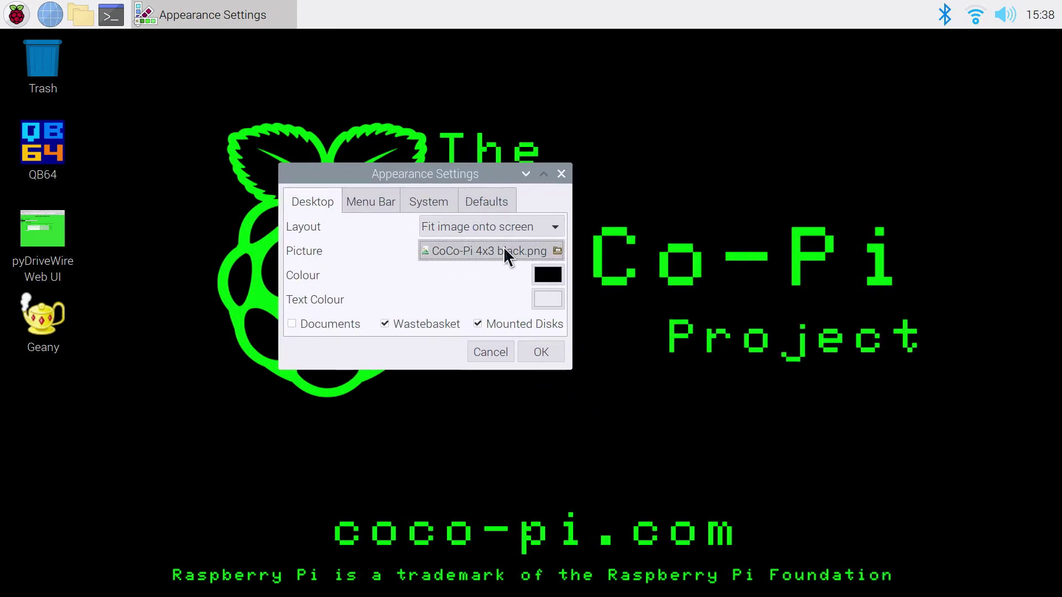
# Apply CoCo-Pi 16x9.png as the wallpaper and shift the settings window around to view the whole picture.
pyautogui.click(504, 251)
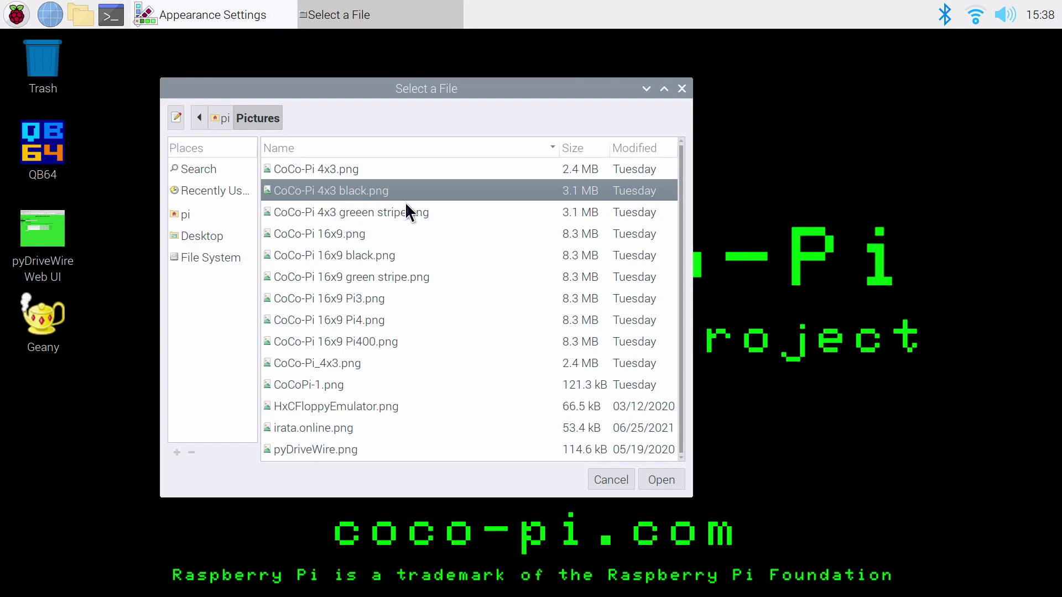
pyautogui.click(308, 233)
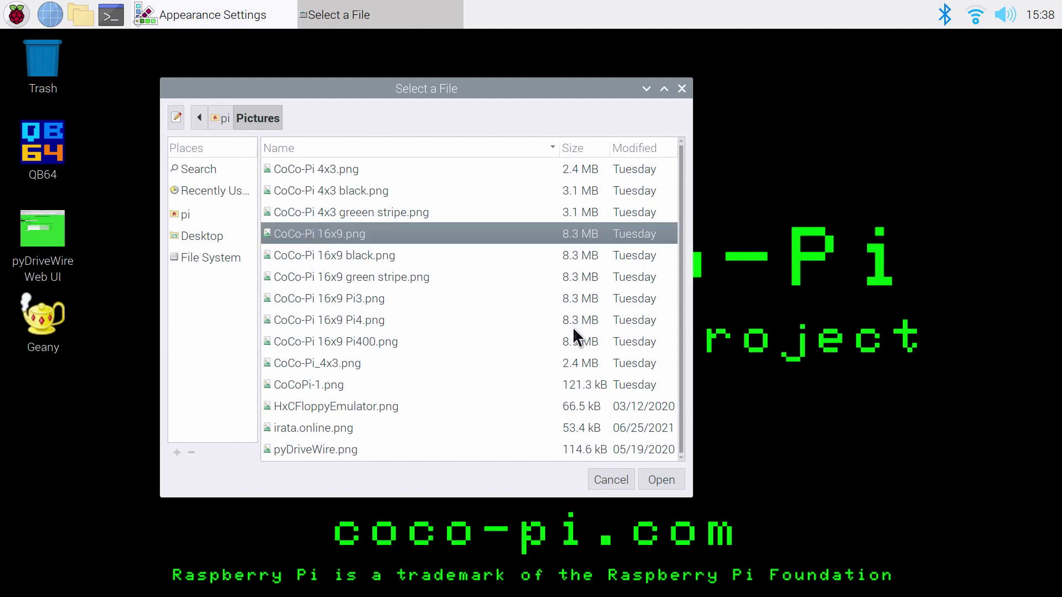
pyautogui.click(665, 481)
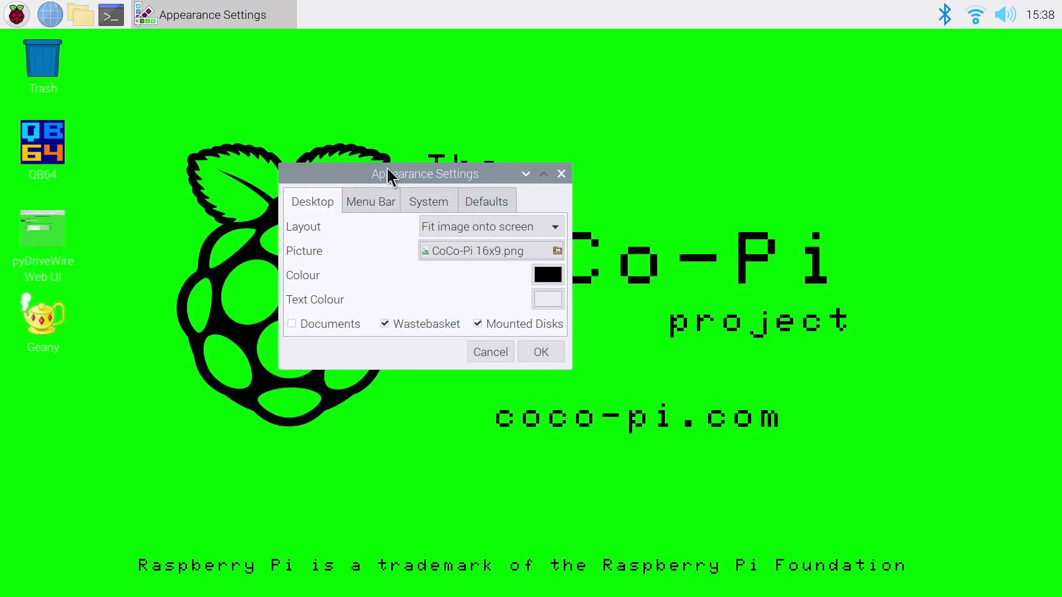
pyautogui.moveTo(387, 176); pyautogui.dragTo(665, 248)
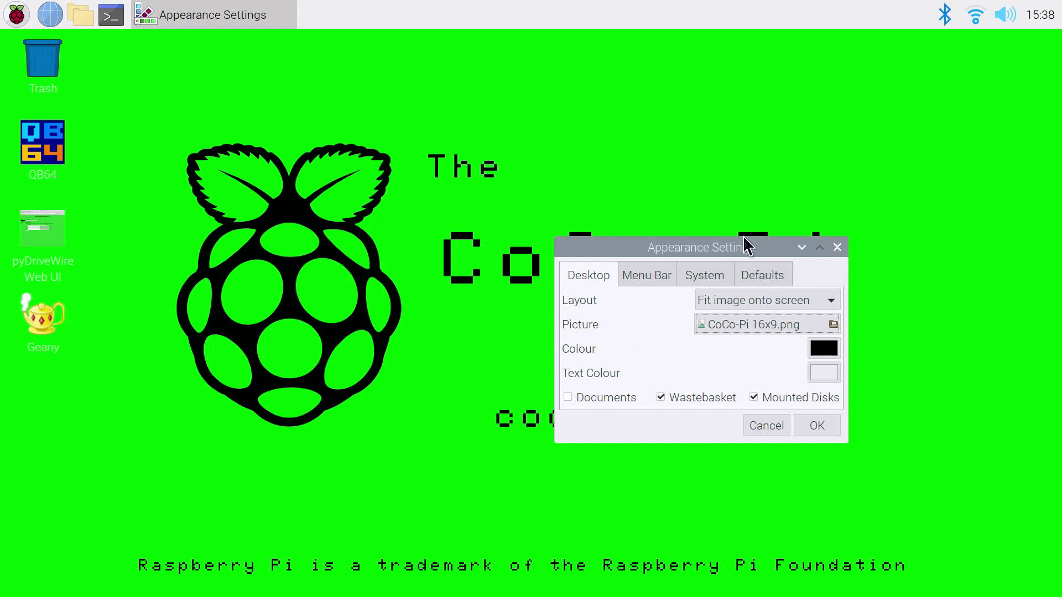
pyautogui.moveTo(742, 247); pyautogui.dragTo(408, 244)
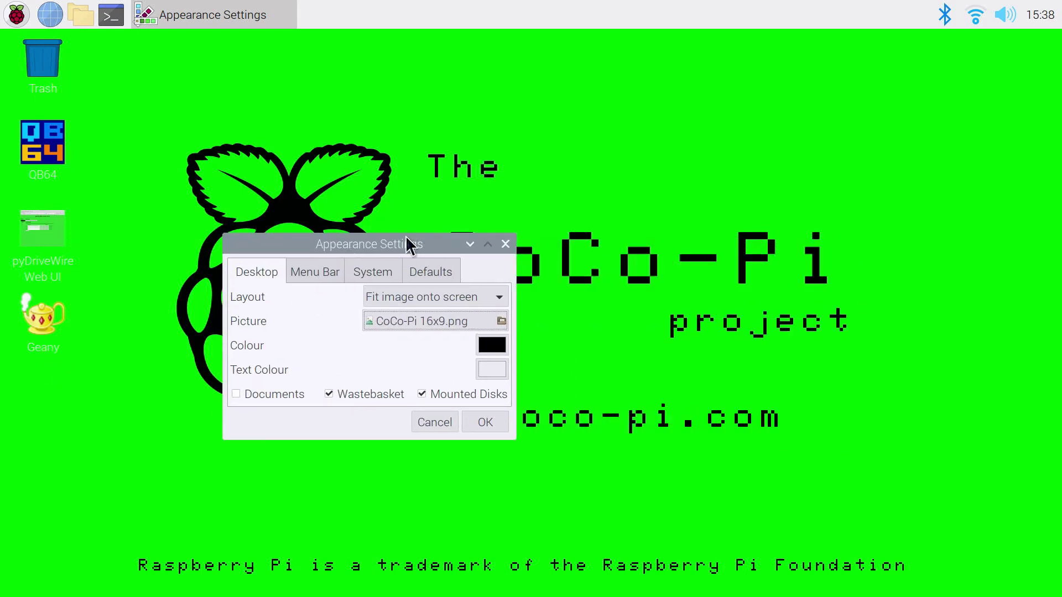
# Switch the wallpaper to CoCo-Pi 16x9 black.png, moving the settings window out of the way and back to view it.
pyautogui.click(452, 327)
pyautogui.click(292, 324)
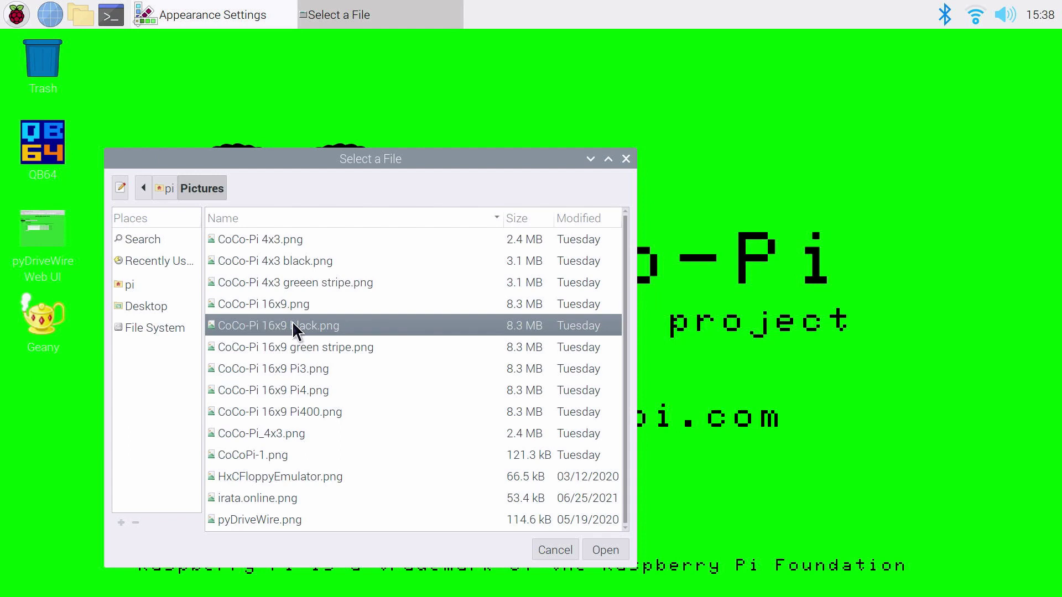
pyautogui.click(589, 543)
pyautogui.moveTo(313, 244); pyautogui.dragTo(640, 490)
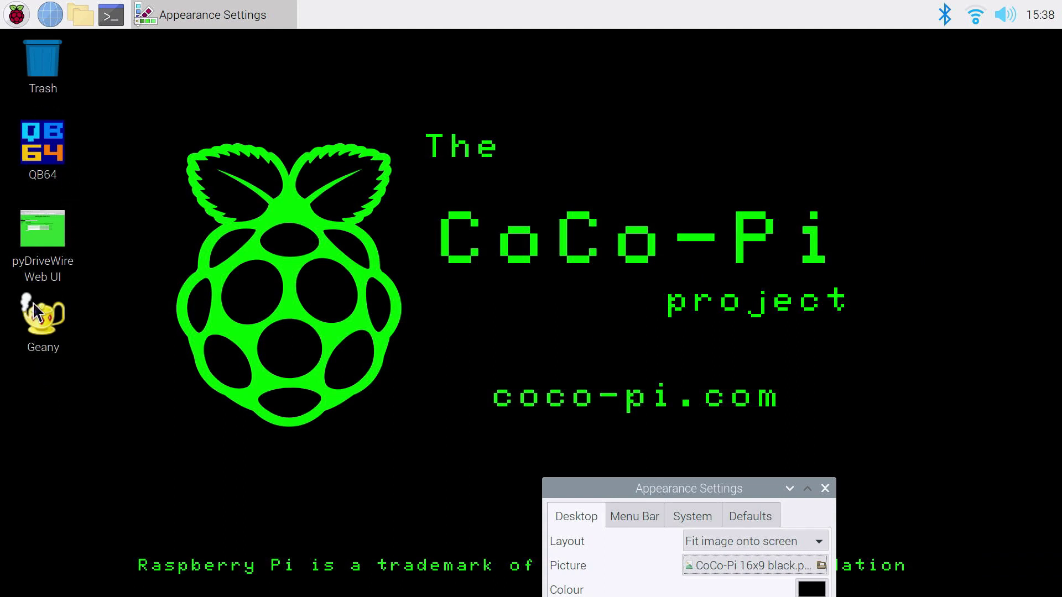
pyautogui.moveTo(738, 495); pyautogui.dragTo(605, 224)
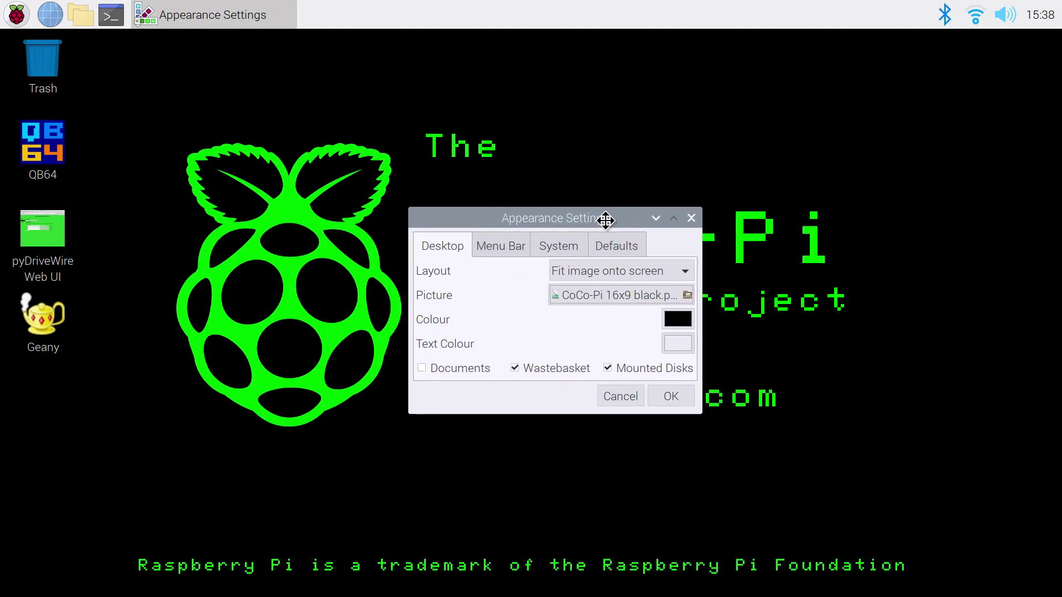
# Set the wallpaper to CoCo-Pi 16x9 green stripe.png and move the settings window off the middle of the image.
pyautogui.click(609, 298)
pyautogui.click(431, 320)
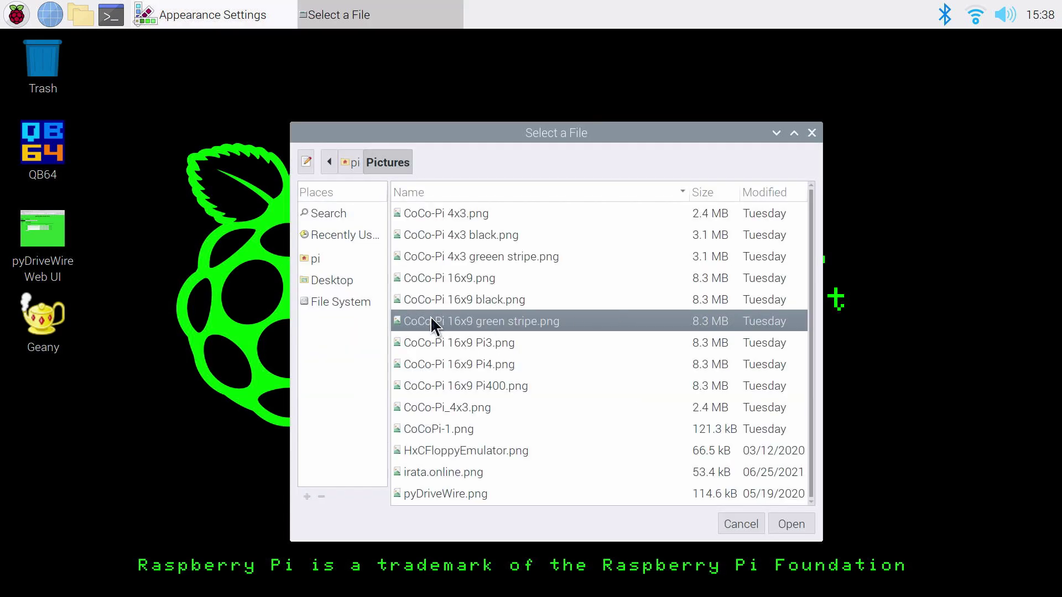
pyautogui.click(795, 526)
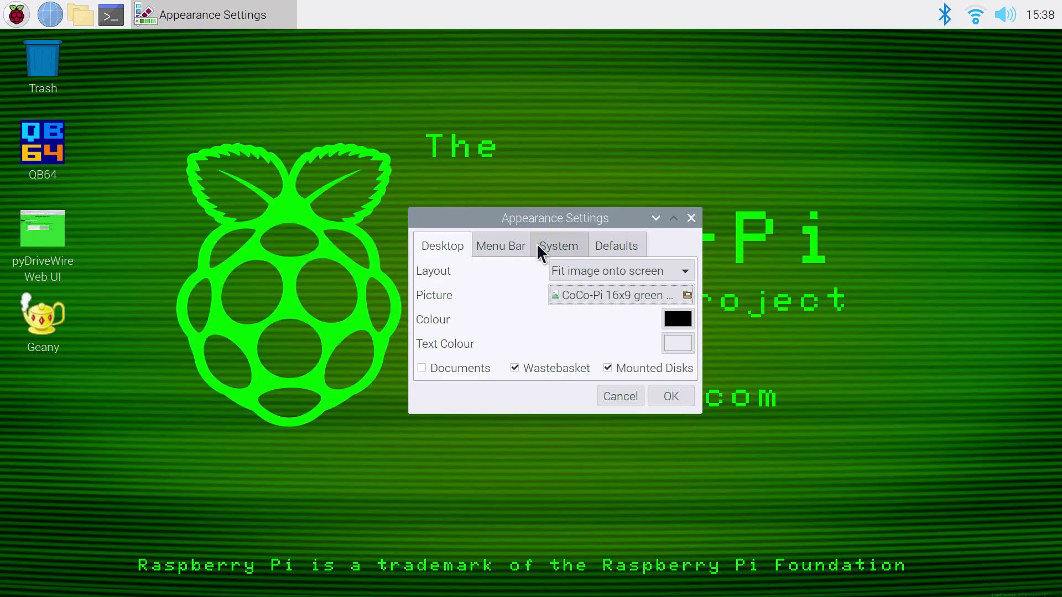
pyautogui.moveTo(530, 218); pyautogui.dragTo(433, 165)
# Apply CoCo-Pi 16x9 Pi3.png as the wallpaper, moving the settings window aside to show the edition text.
pyautogui.click(500, 263)
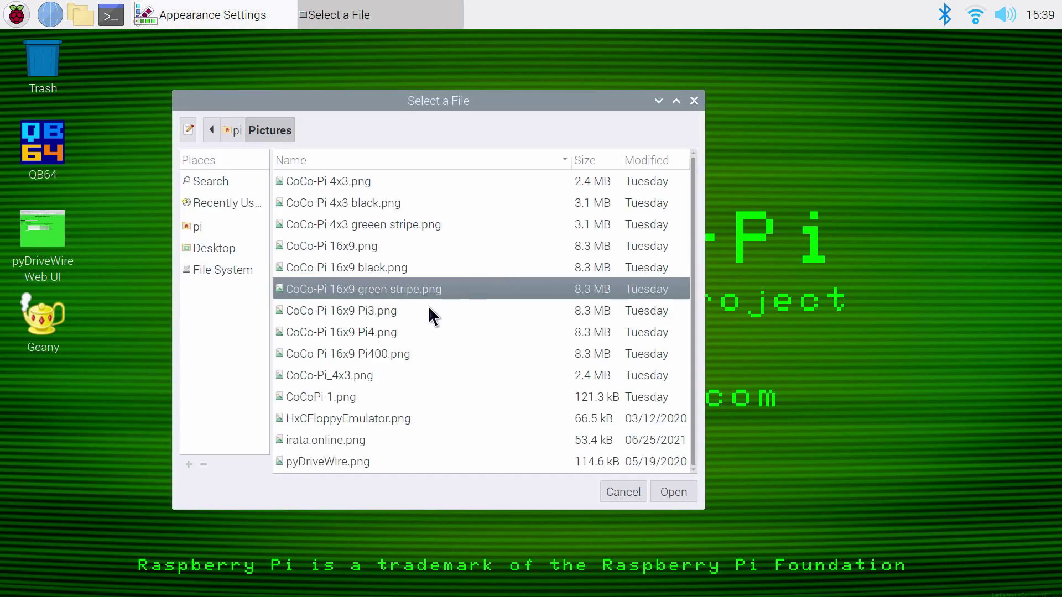
pyautogui.click(353, 311)
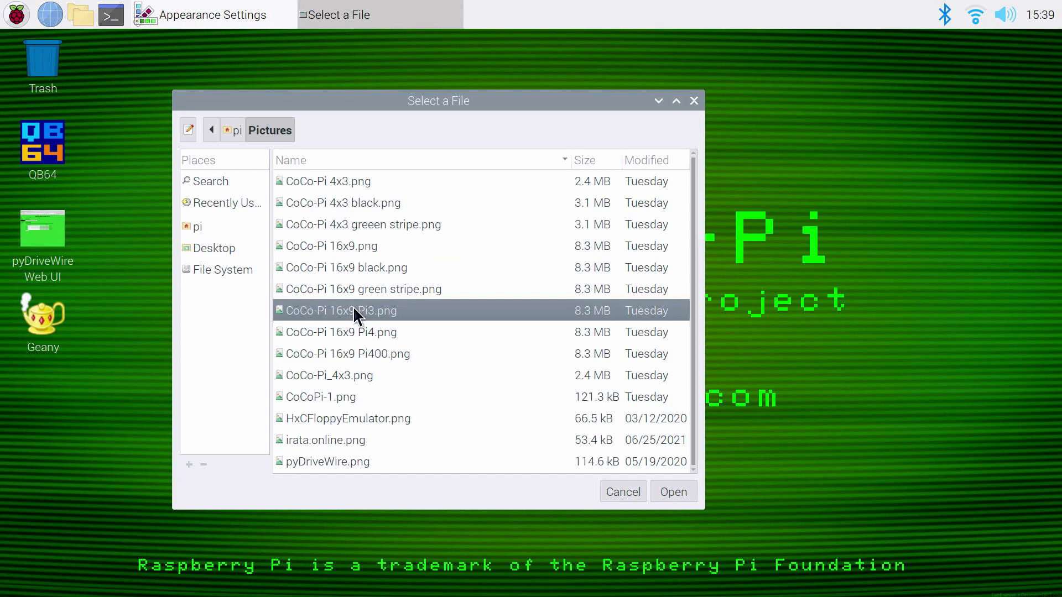
pyautogui.click(668, 492)
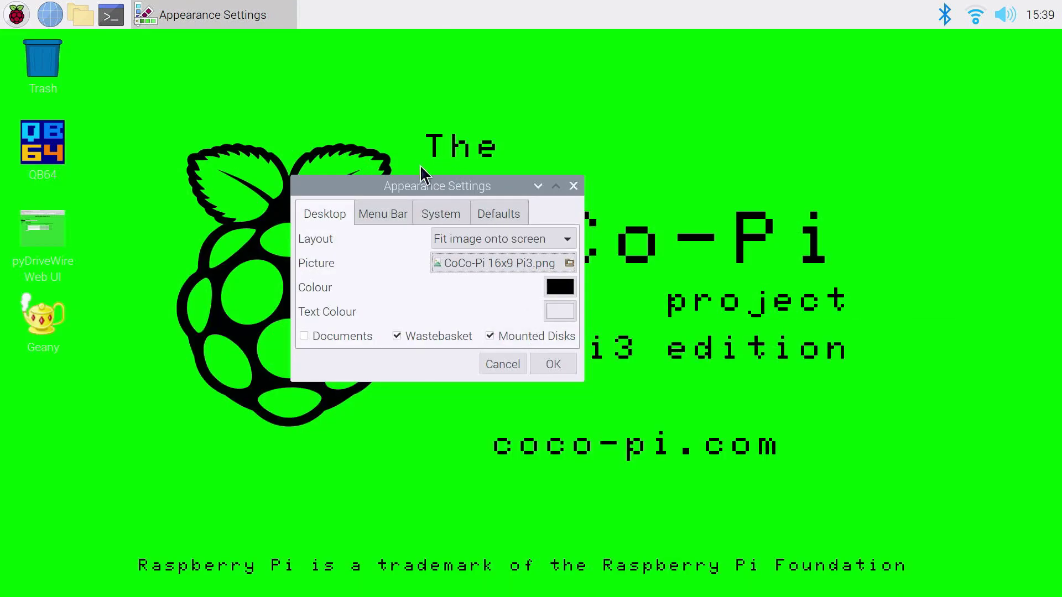
pyautogui.moveTo(420, 185); pyautogui.dragTo(88, 465)
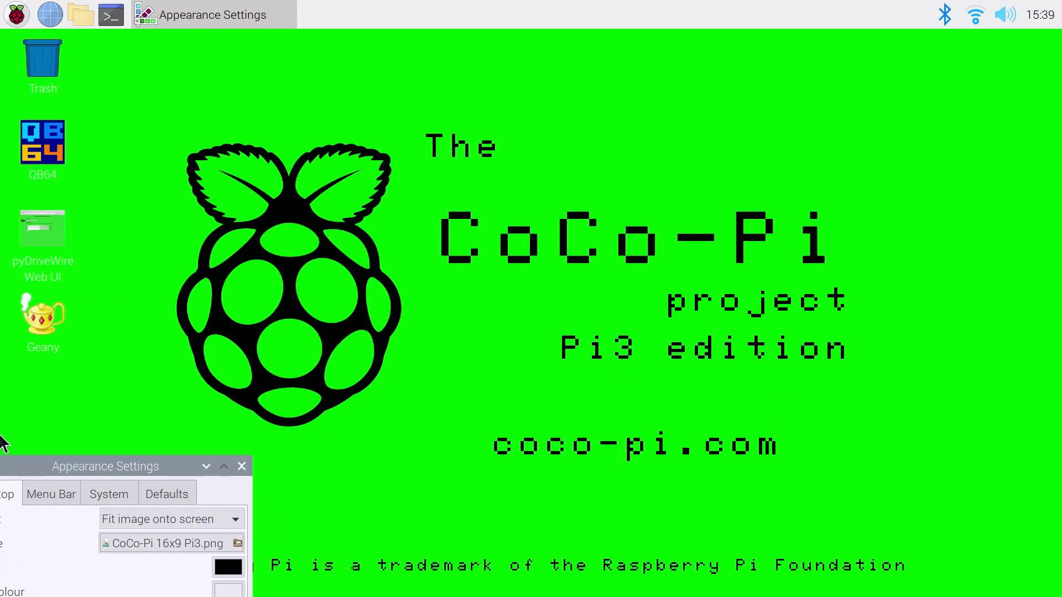
pyautogui.moveTo(81, 471); pyautogui.dragTo(164, 241)
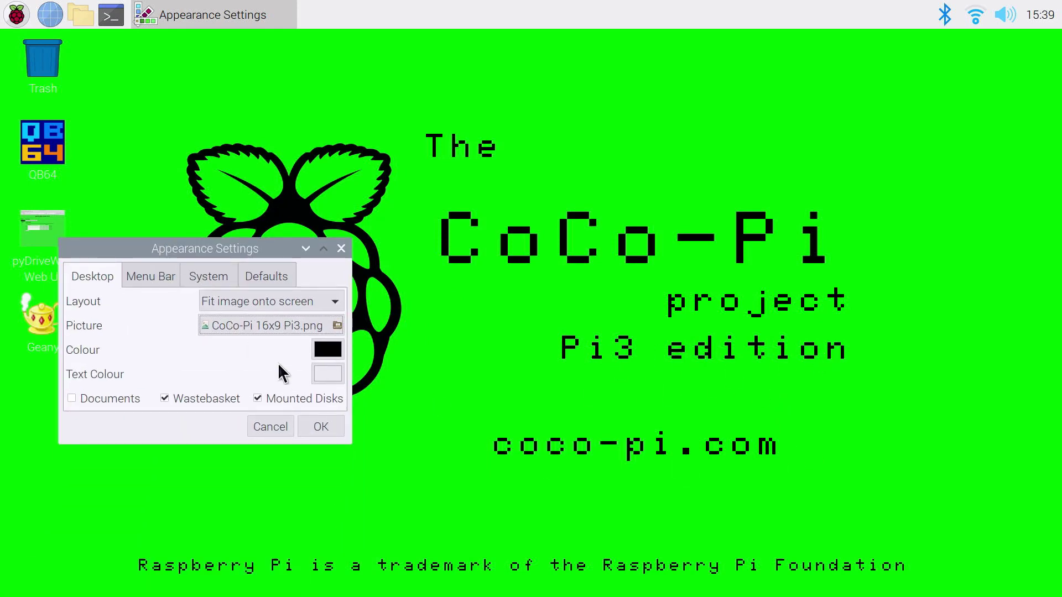
# Set the desktop wallpaper to CoCo-Pi 16x9 Pi4.png from the Pictures folder to preview the Pi4 edition.
pyautogui.click(288, 324)
pyautogui.click(205, 394)
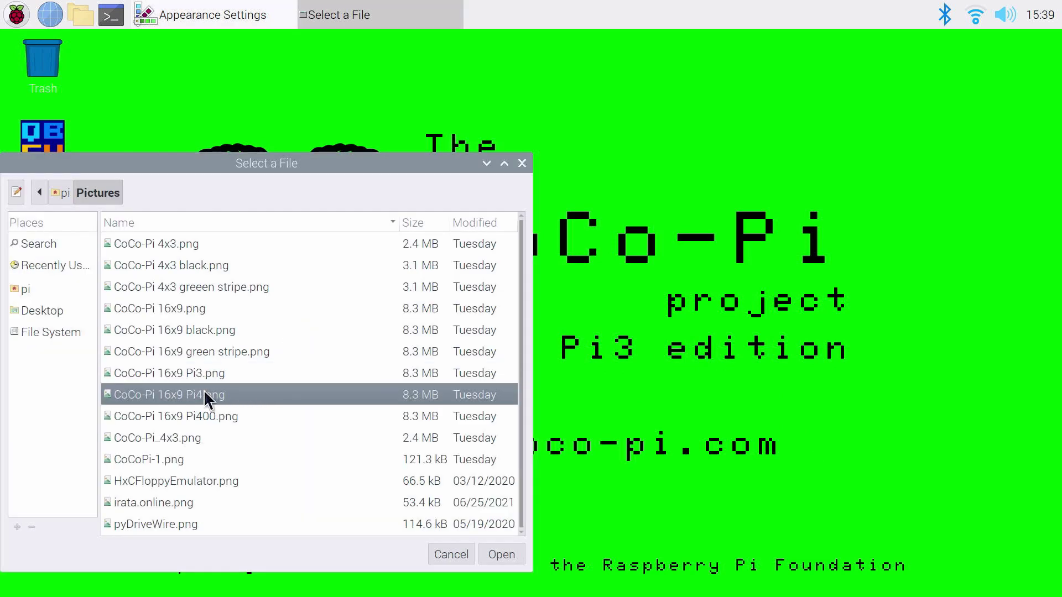
pyautogui.click(505, 555)
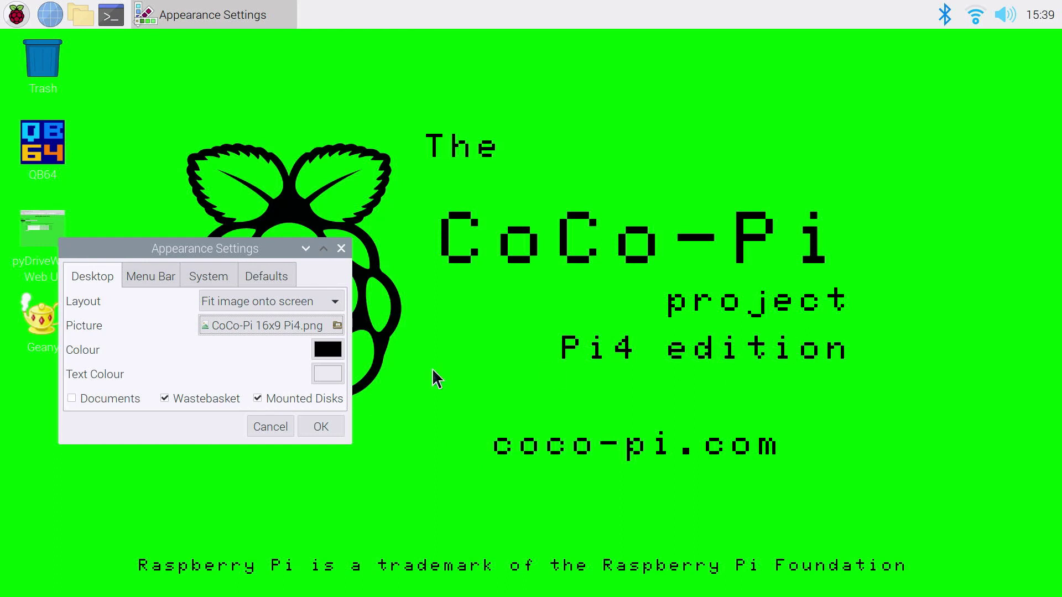
# Apply CoCo-Pi 16x9 Pi400.png from the Pictures folder as the desktop wallpaper.
pyautogui.click(219, 323)
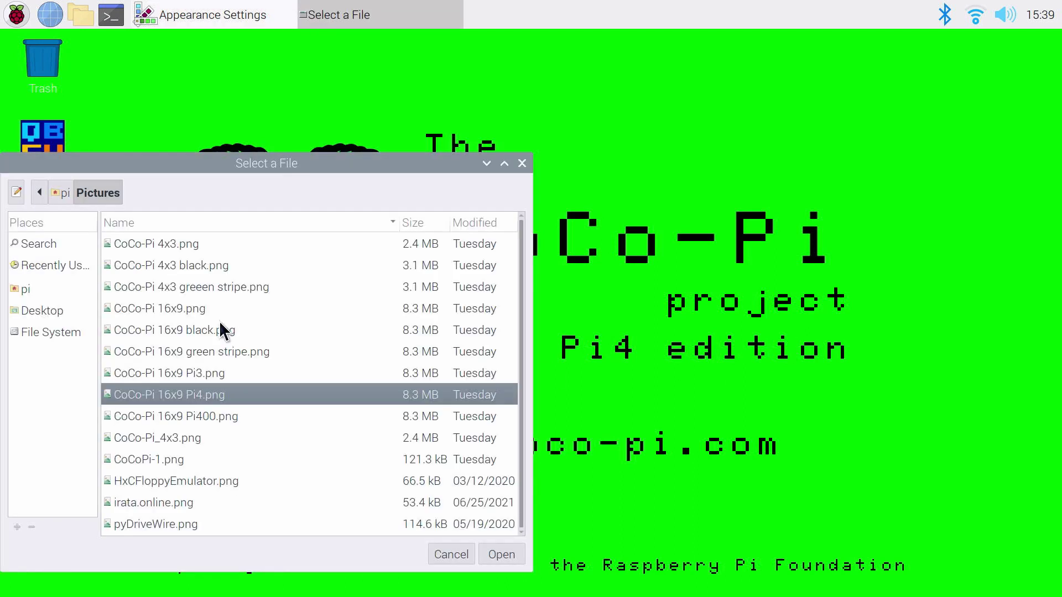
pyautogui.click(188, 410)
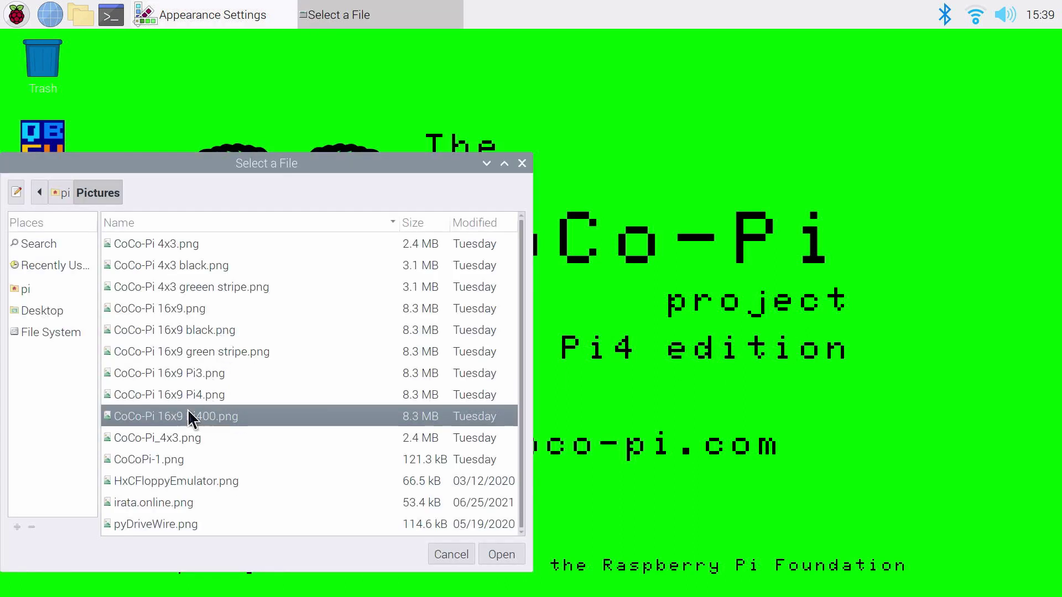
pyautogui.click(490, 550)
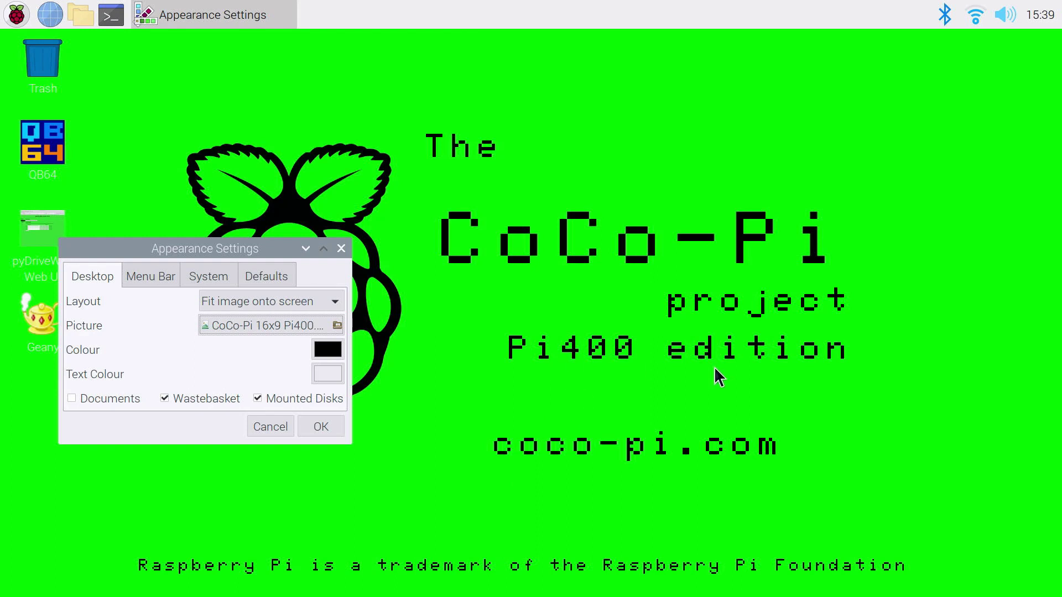
# Browse the pi home folder and its Pictures folder in the wallpaper file chooser, then cancel without picking another image.
pyautogui.click(264, 330)
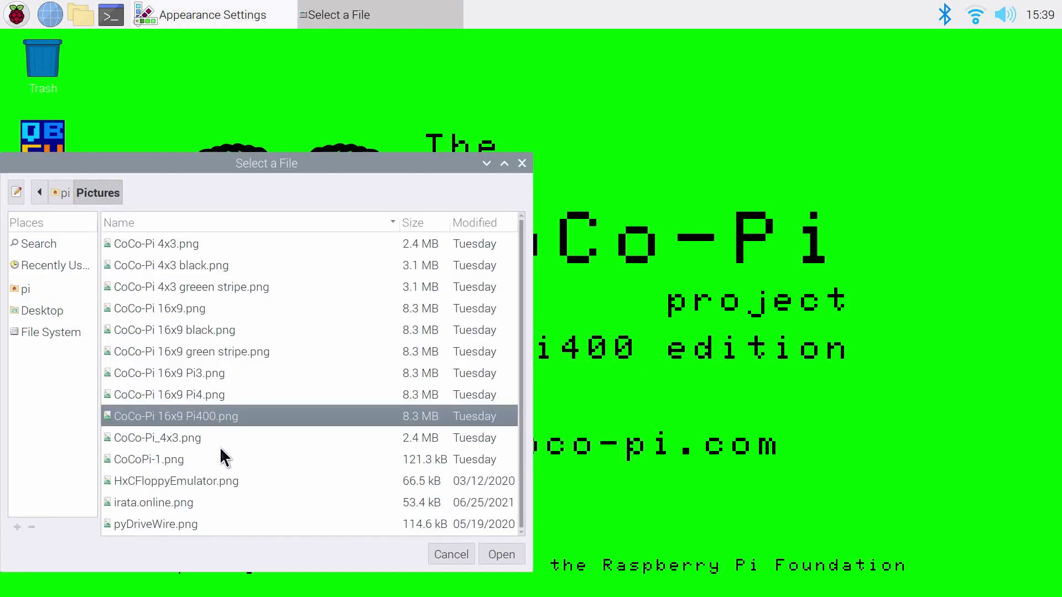
pyautogui.click(27, 289)
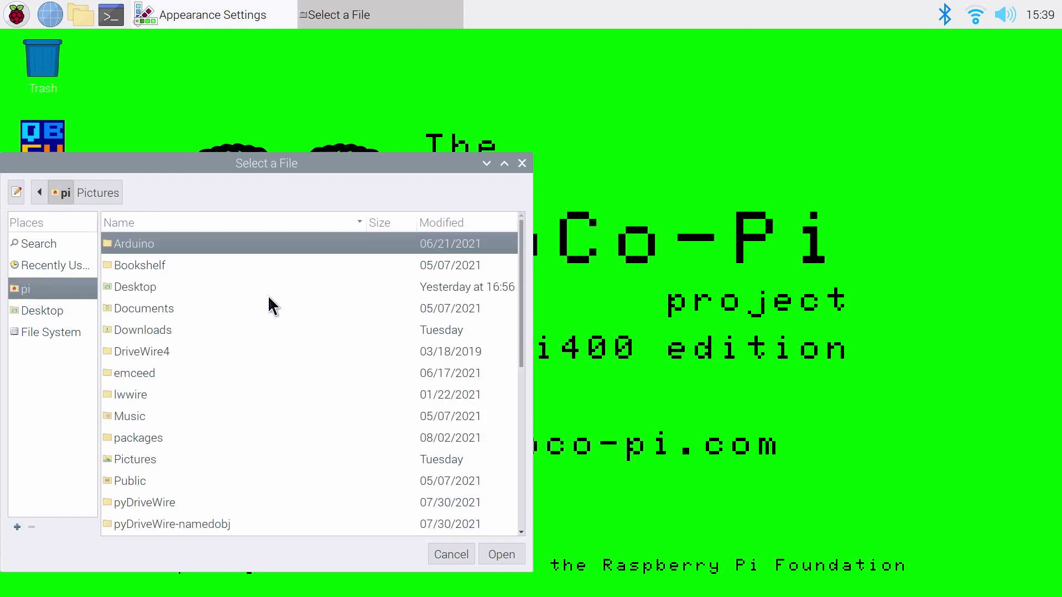
pyautogui.scroll(-5, 267, 297)
pyautogui.scroll(-2, 271, 307)
pyautogui.scroll(8, 217, 409)
pyautogui.doubleClick(122, 452)
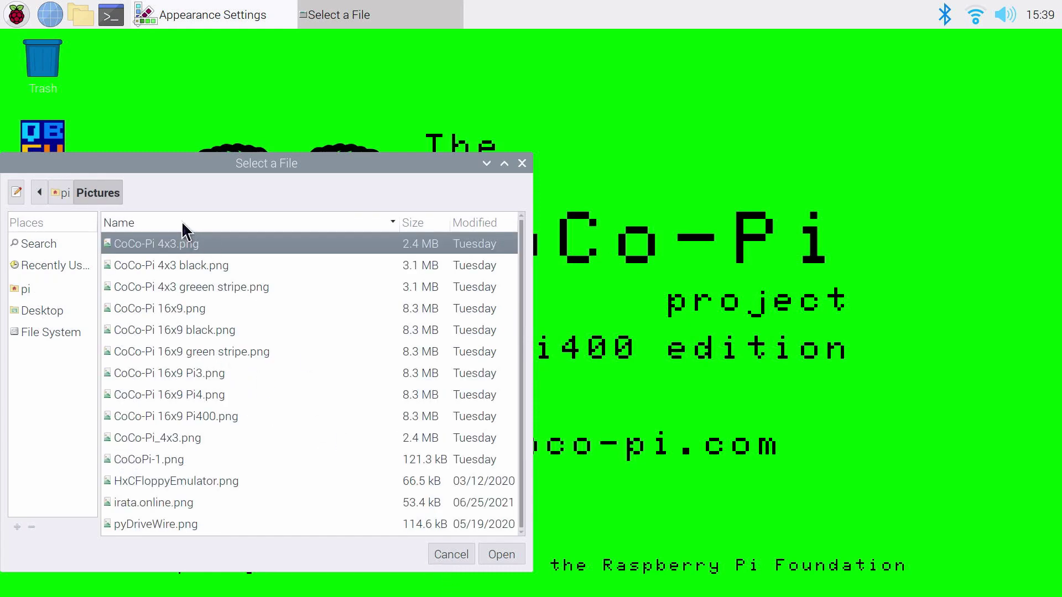
pyautogui.moveTo(209, 167); pyautogui.dragTo(328, 131)
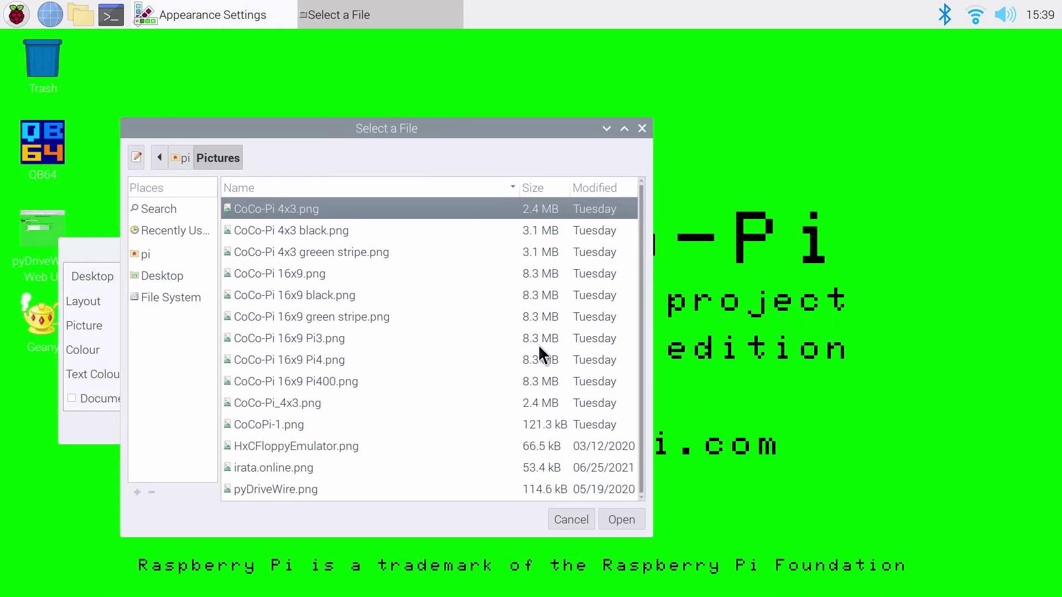
pyautogui.click(572, 519)
# Change the desktop text colour to black (#000000) and accept the appearance settings.
pyautogui.moveTo(248, 249); pyautogui.dragTo(346, 105)
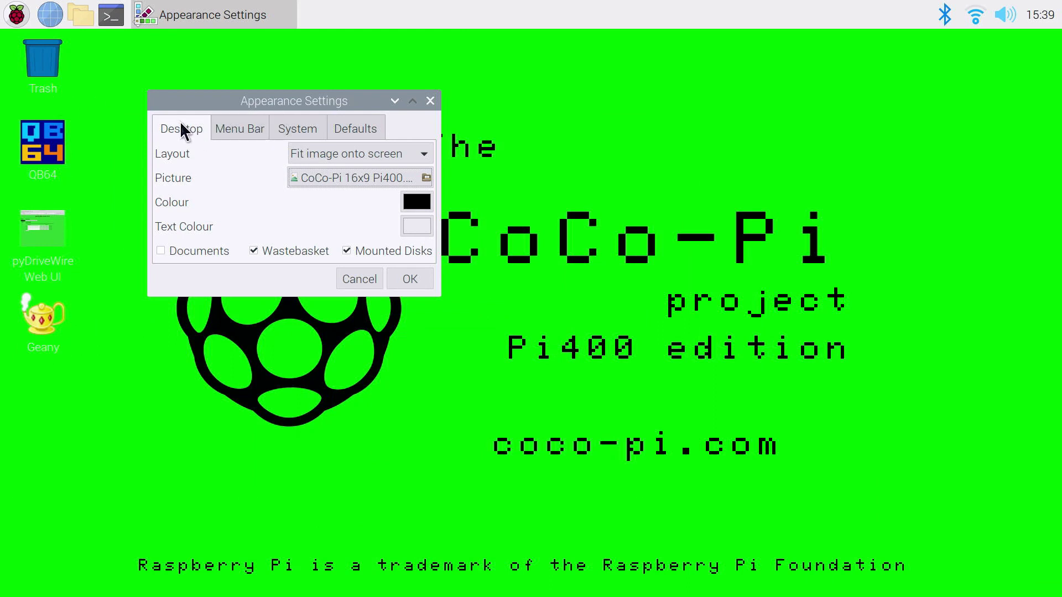
pyautogui.click(422, 222)
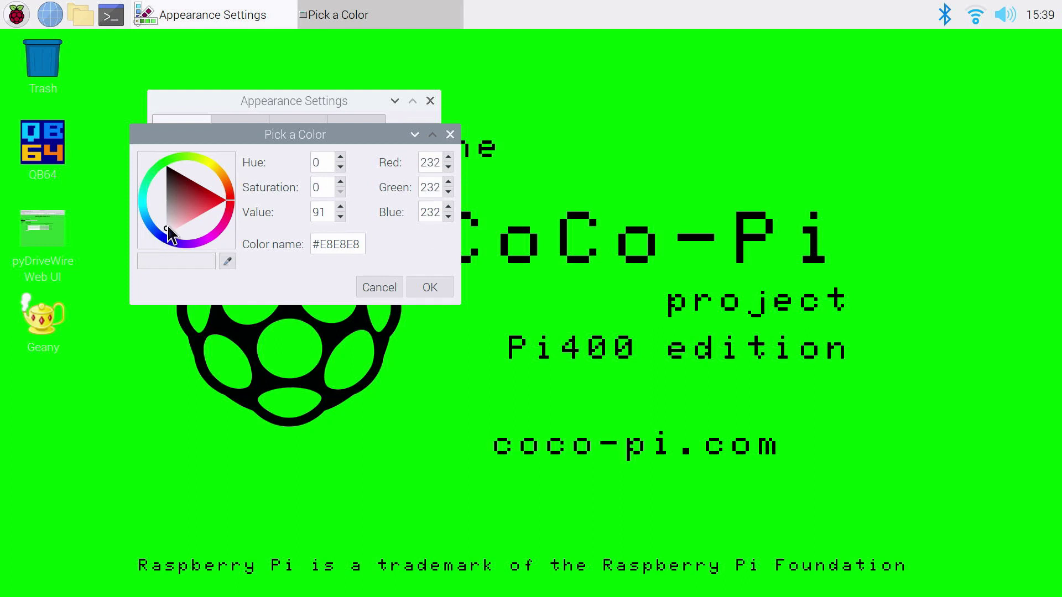
pyautogui.moveTo(168, 225)
pyautogui.mouseDown()
pyautogui.moveTo(179, 195)
pyautogui.moveTo(160, 149)
pyautogui.mouseUp()
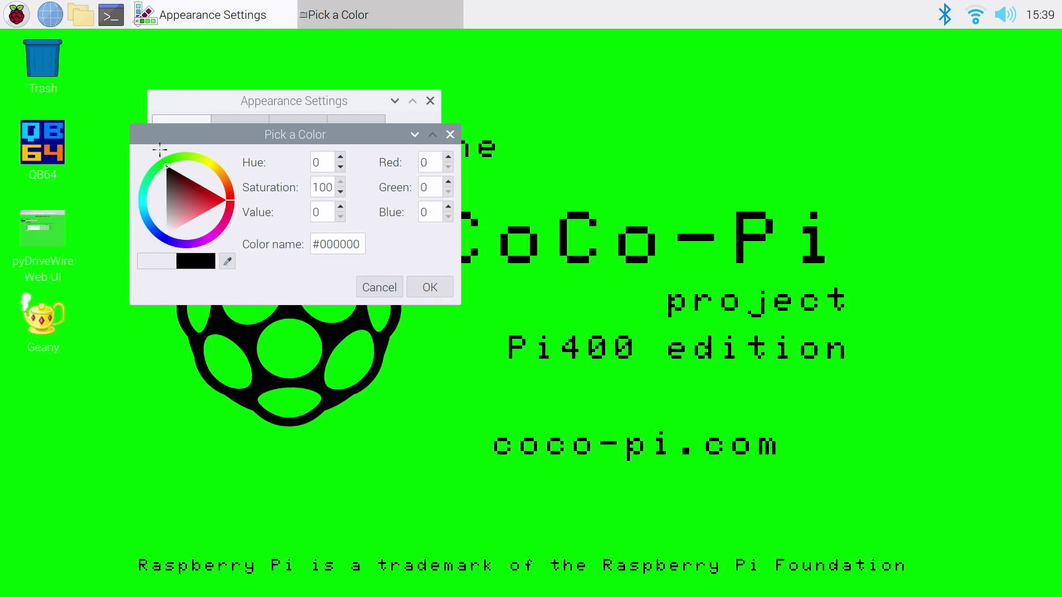
pyautogui.click(434, 289)
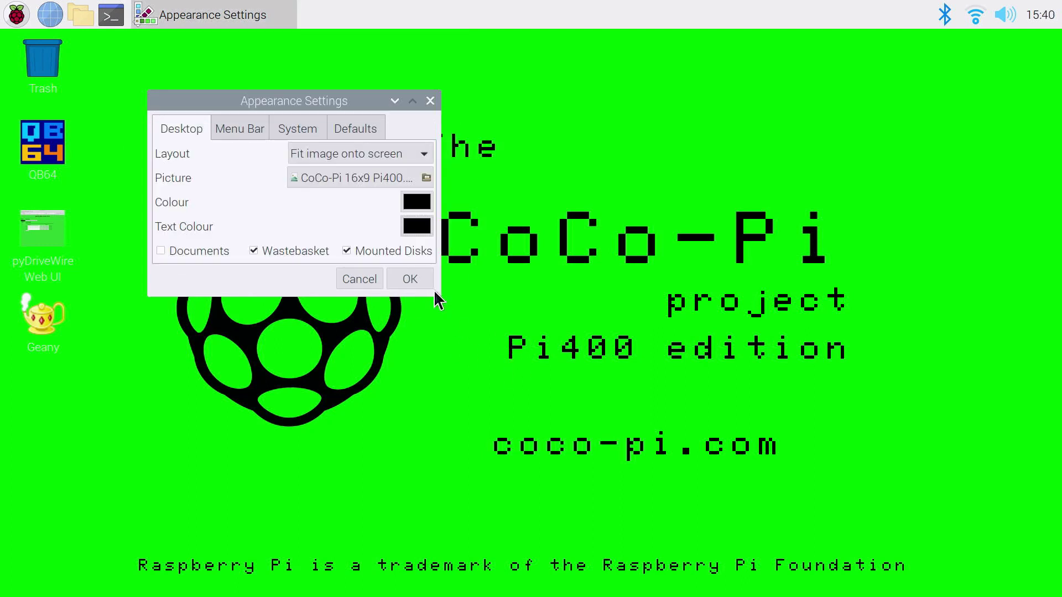
pyautogui.click(413, 281)
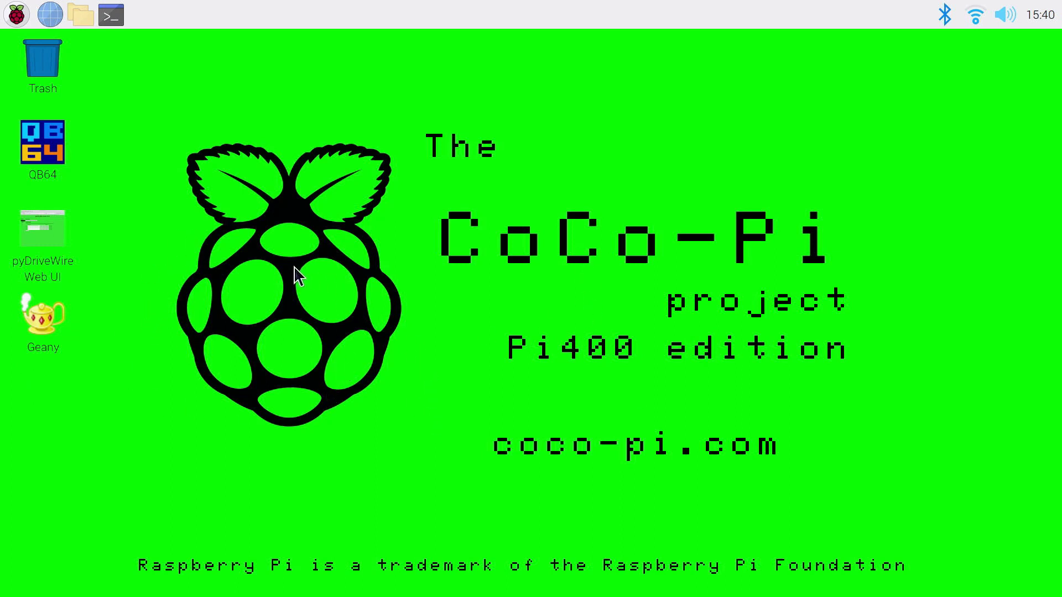
# Reopen the desktop preferences, try the menu bar at the bottom, return it to Top and set its size to Large (32x32).
pyautogui.rightClick(166, 301)
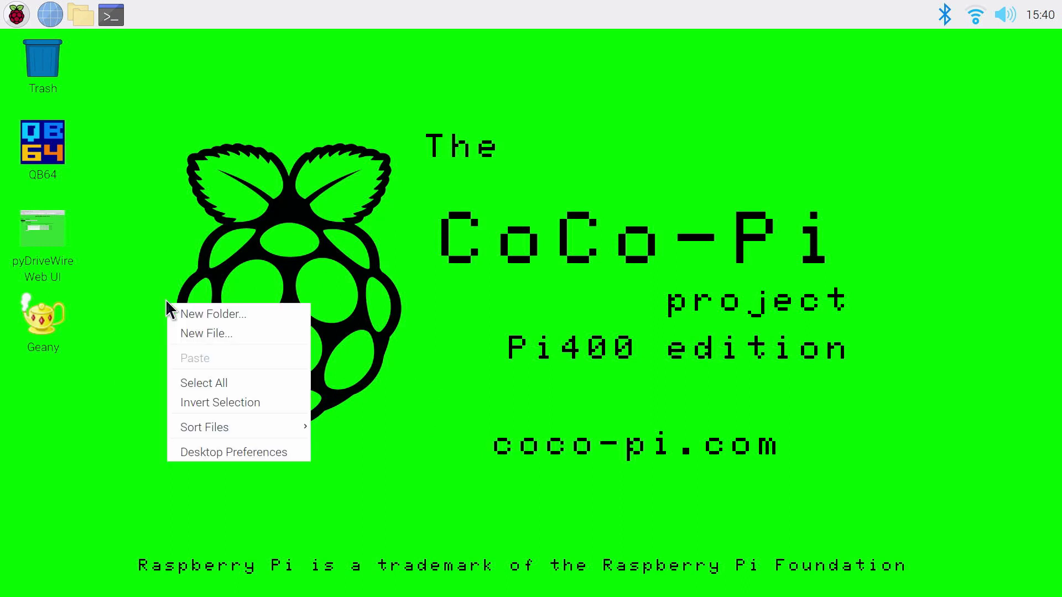
pyautogui.click(246, 457)
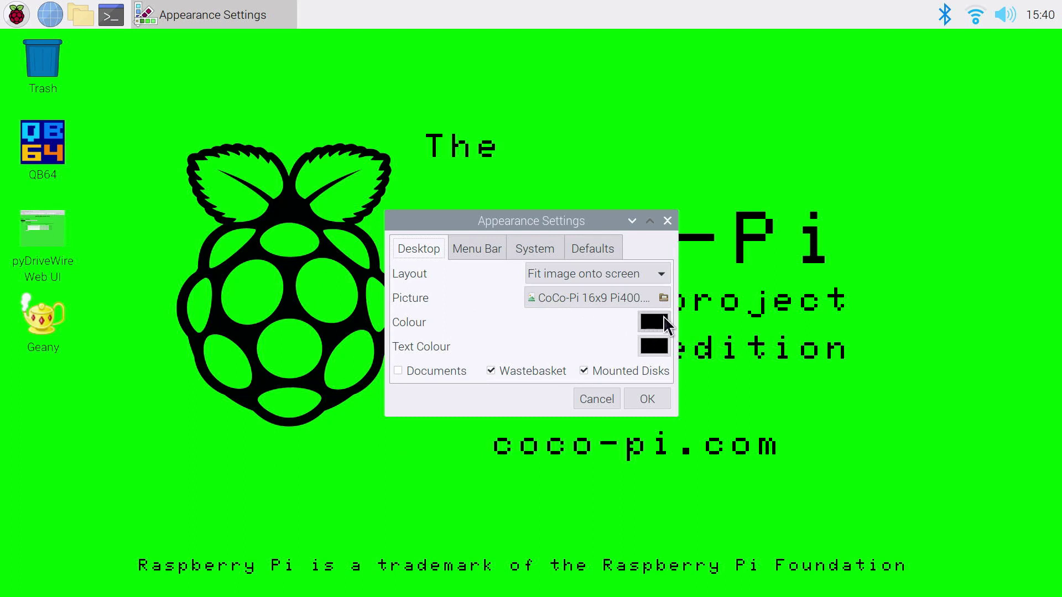
pyautogui.click(460, 248)
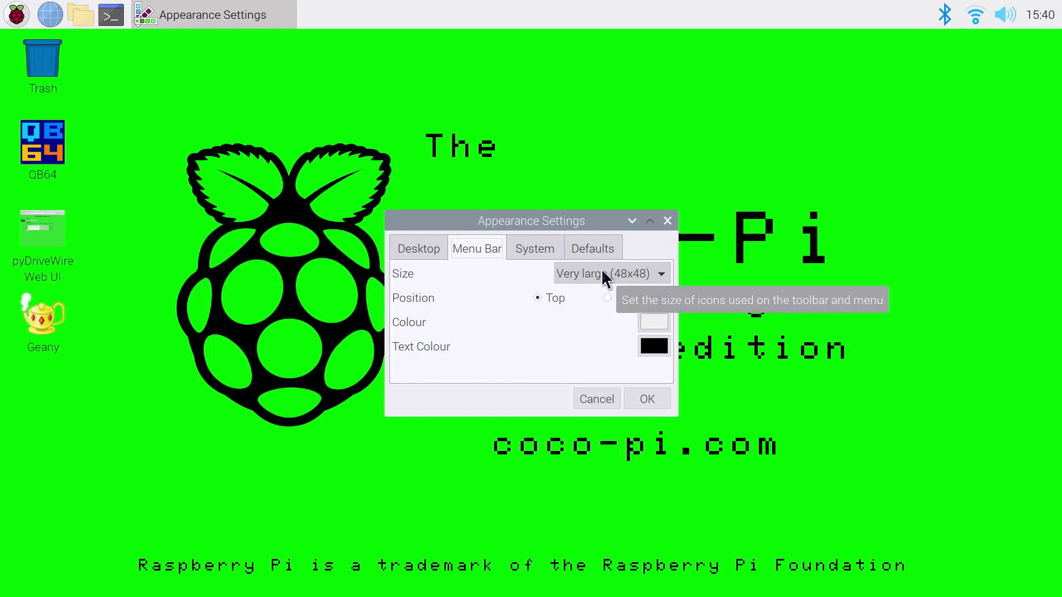
pyautogui.click(626, 299)
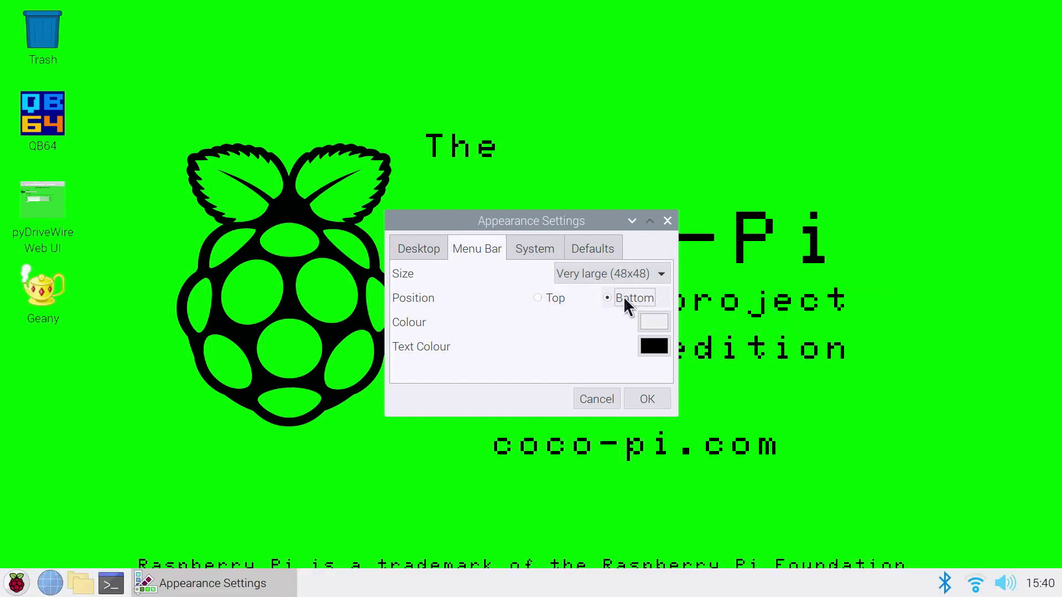
pyautogui.click(552, 298)
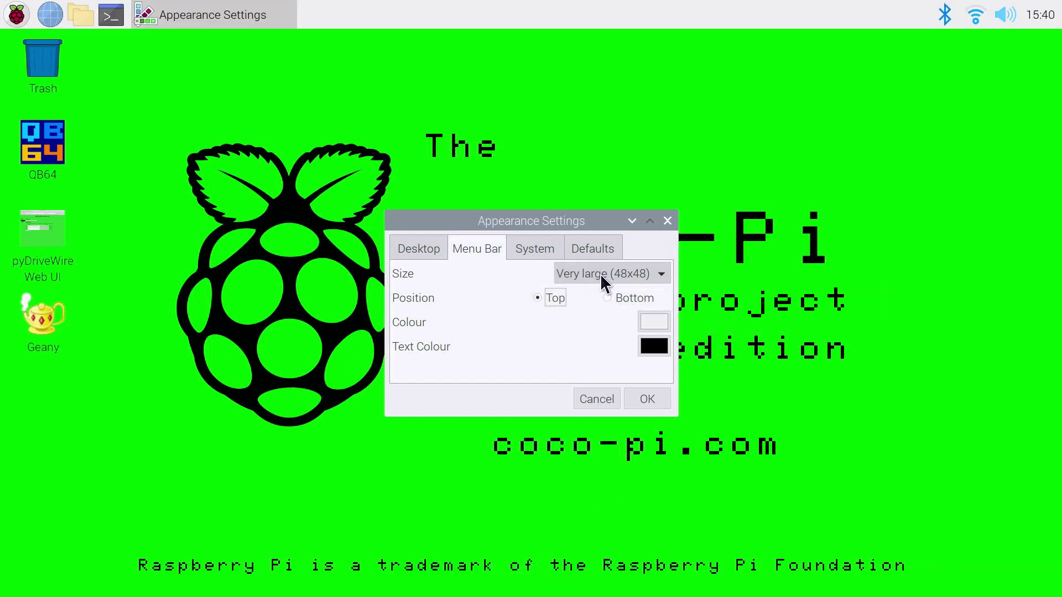
pyautogui.click(603, 275)
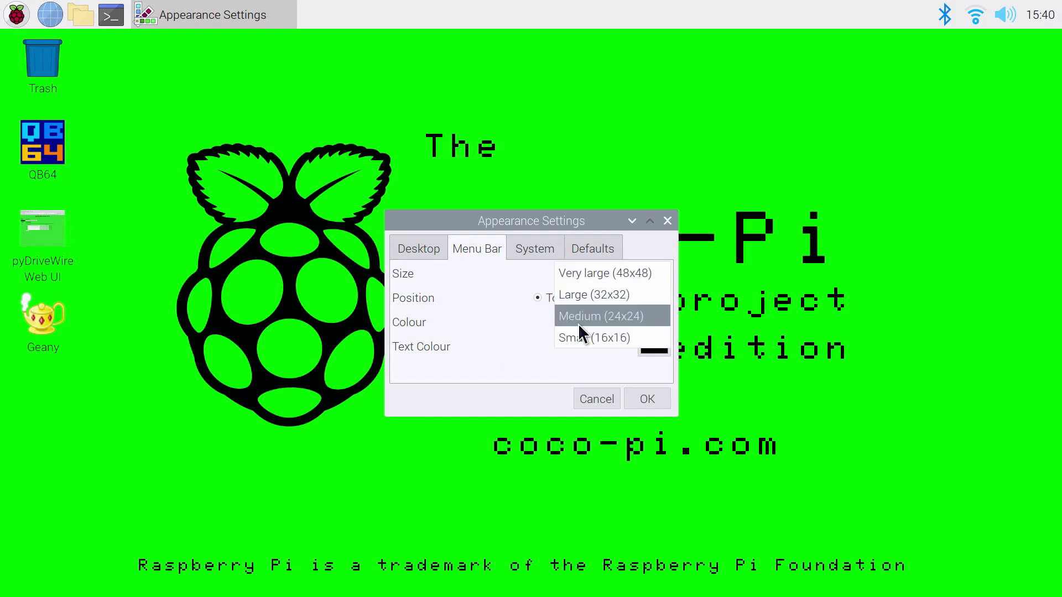
pyautogui.click(599, 289)
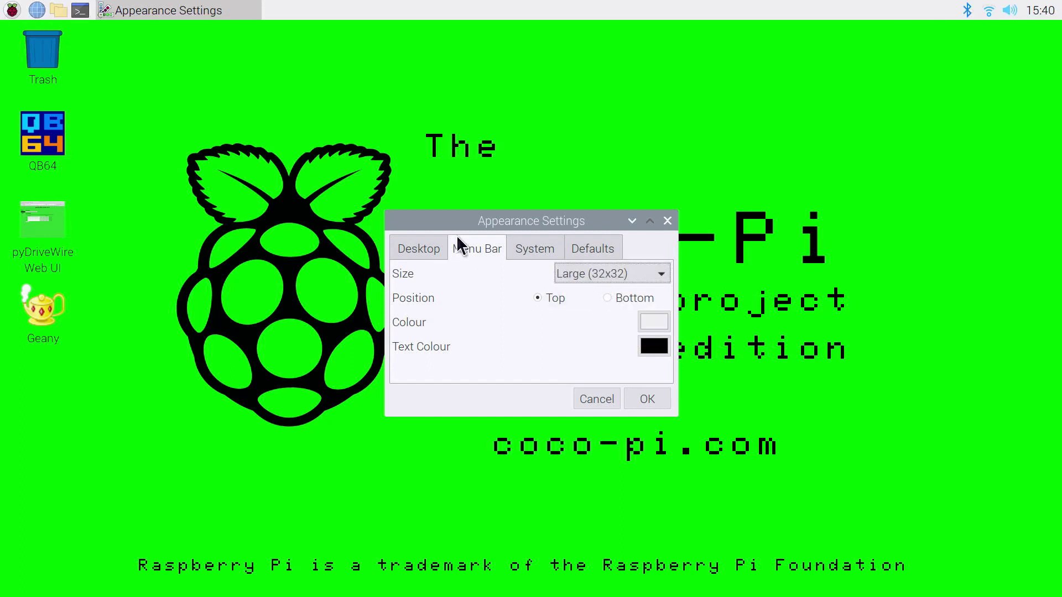
# Review the System and Defaults settings, keep the mouse cursor at Large, and accept the appearance settings.
pyautogui.click(526, 237)
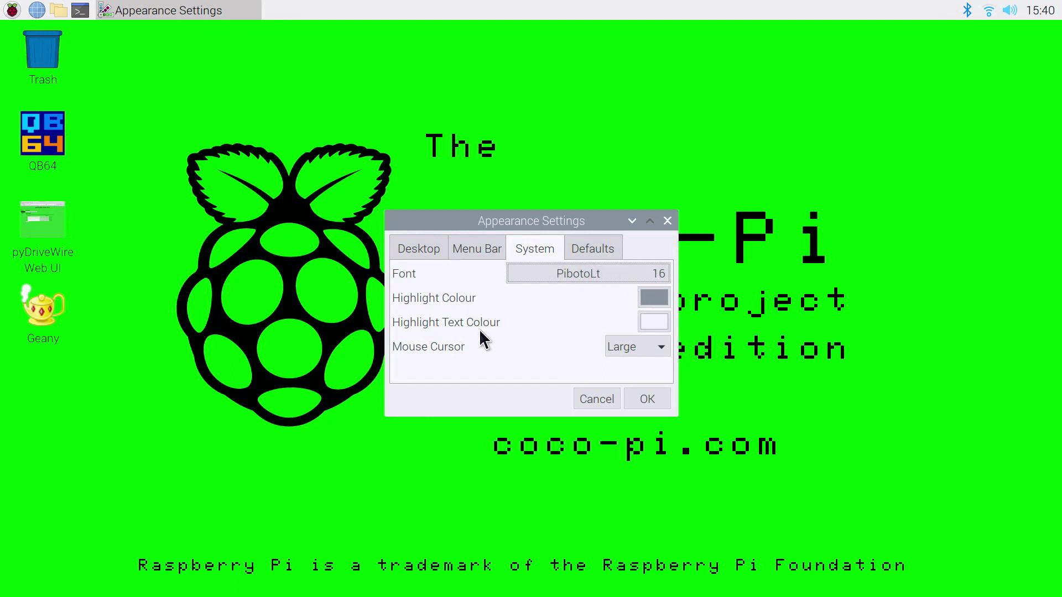
pyautogui.click(642, 349)
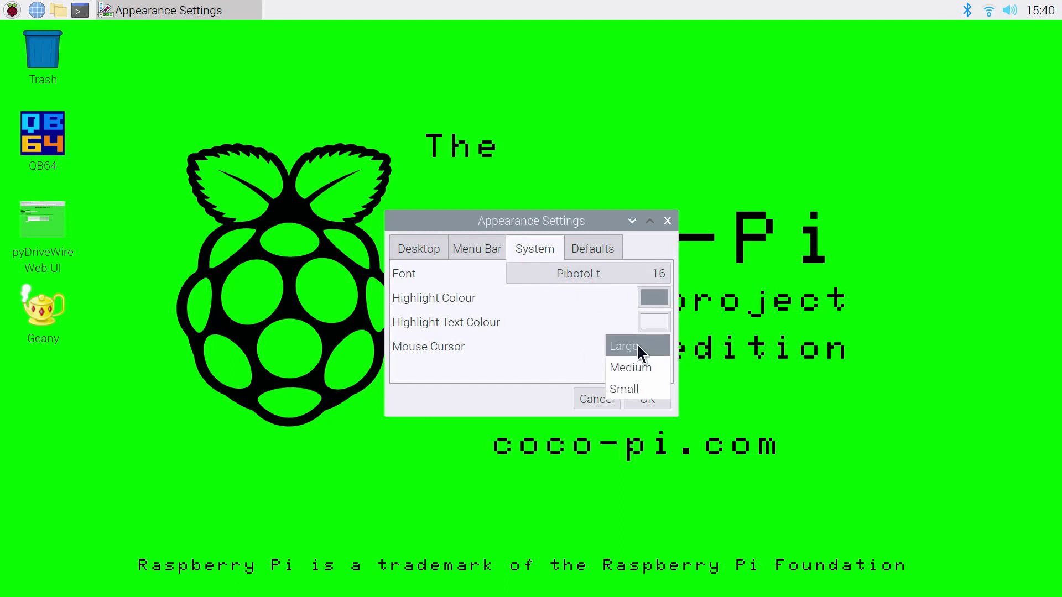
pyautogui.click(636, 343)
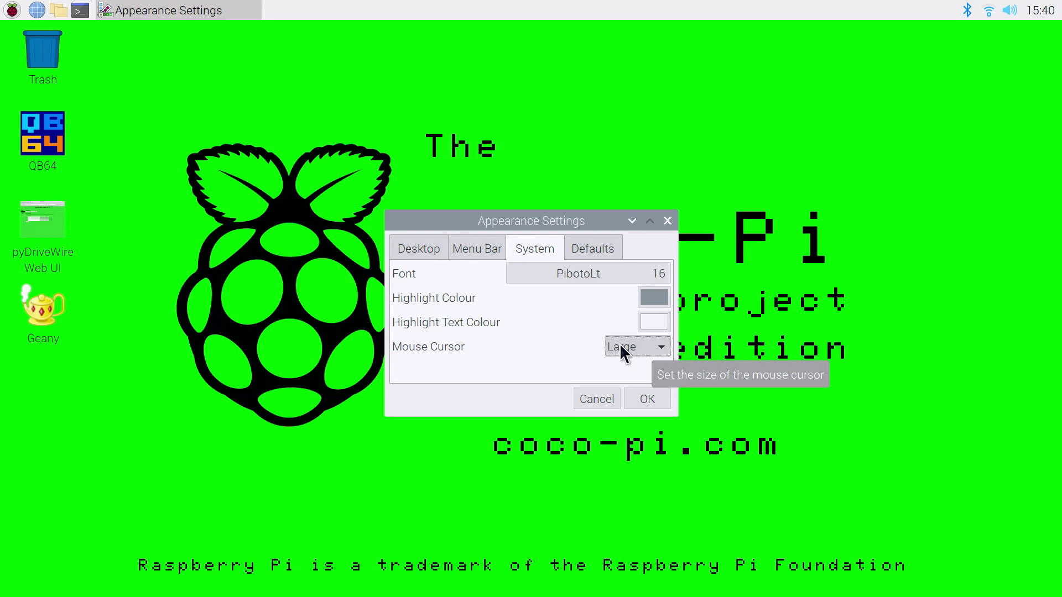
pyautogui.click(582, 244)
pyautogui.click(547, 249)
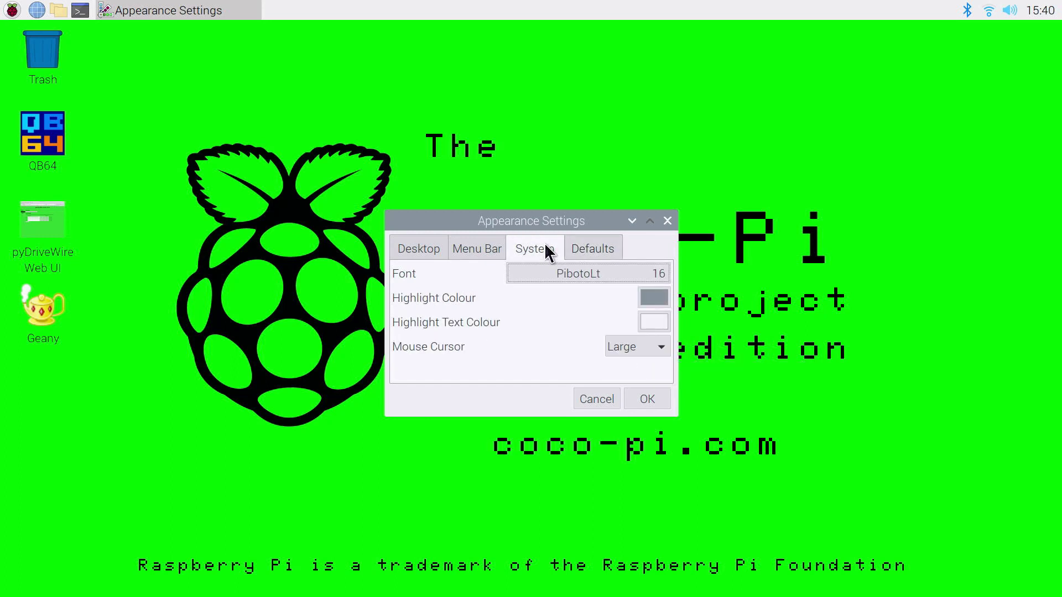
pyautogui.click(464, 248)
pyautogui.click(430, 247)
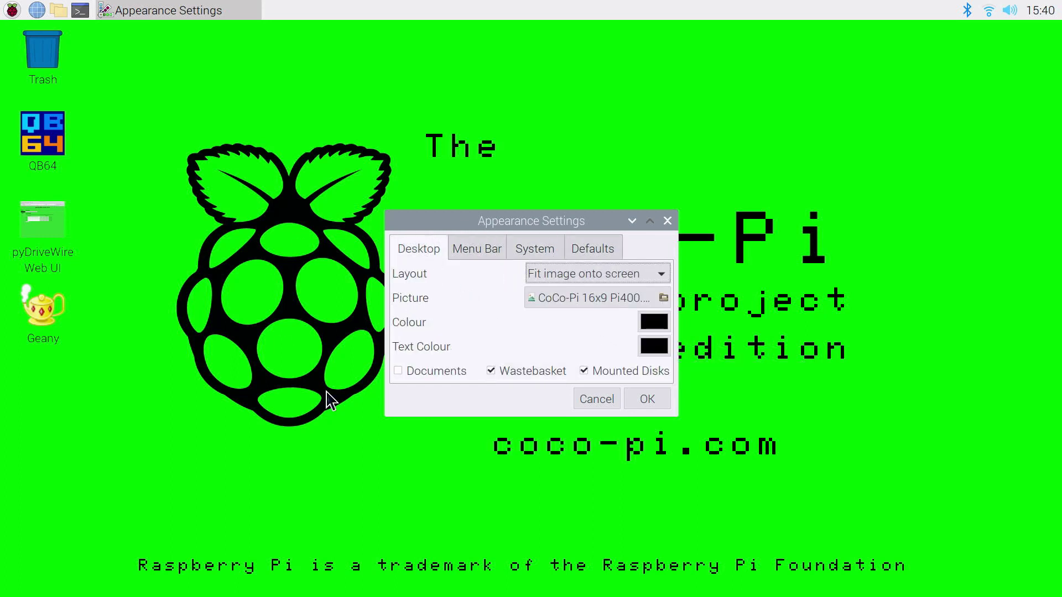
pyautogui.click(661, 407)
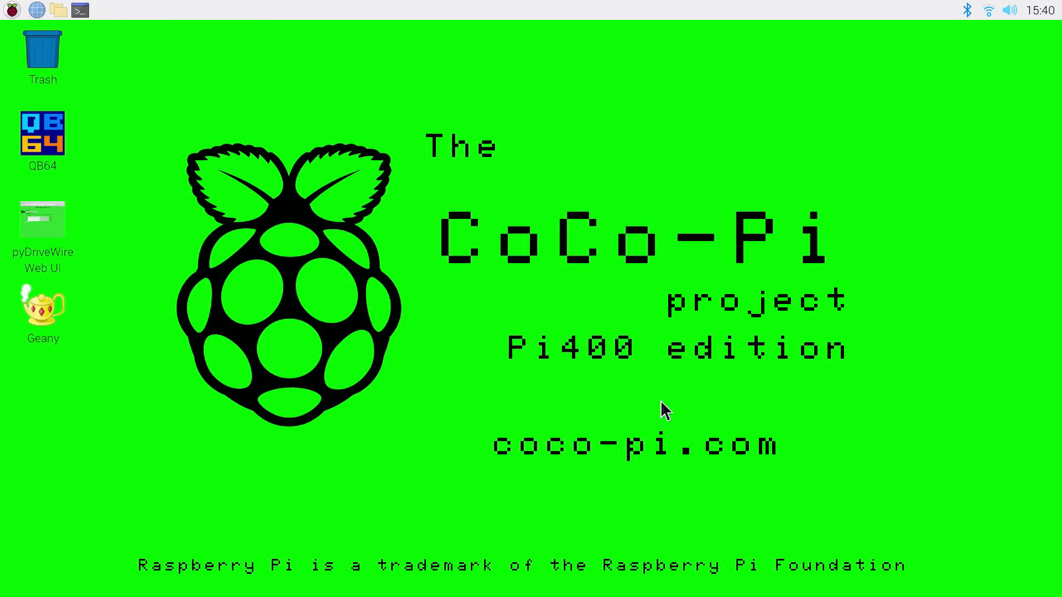